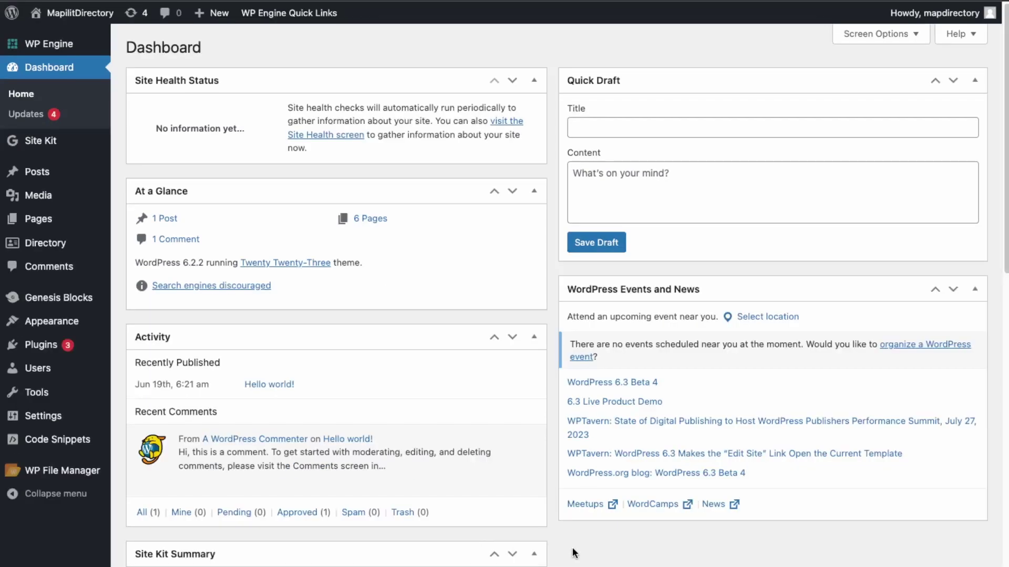
- Bring up the Installed Plugins / Add New submenu under Plugins in the admin sidebar
mouse_move(16, 348)
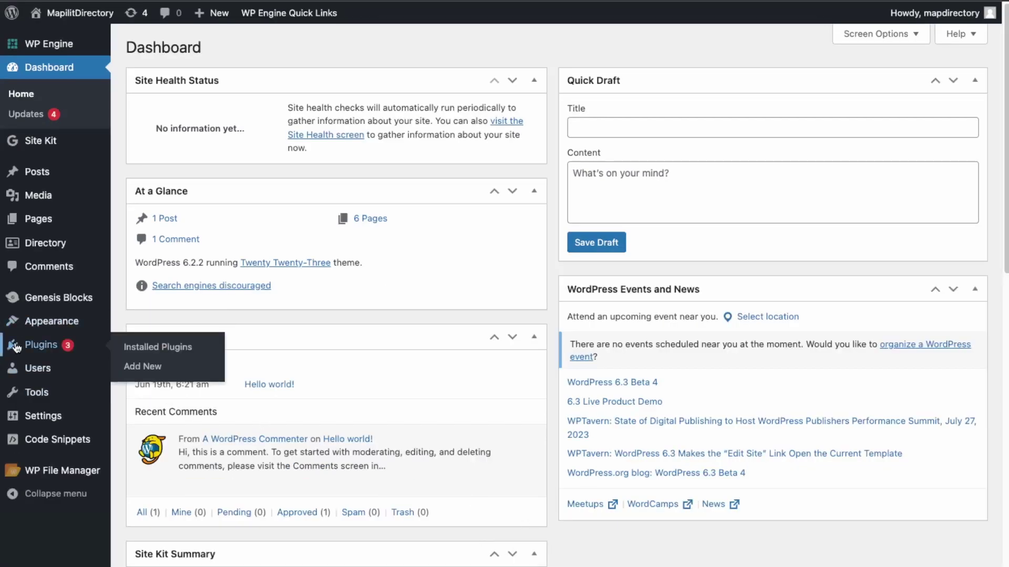
- Search Add New for 'gtranslate', then install and activate the GTranslate plugin
click(148, 366)
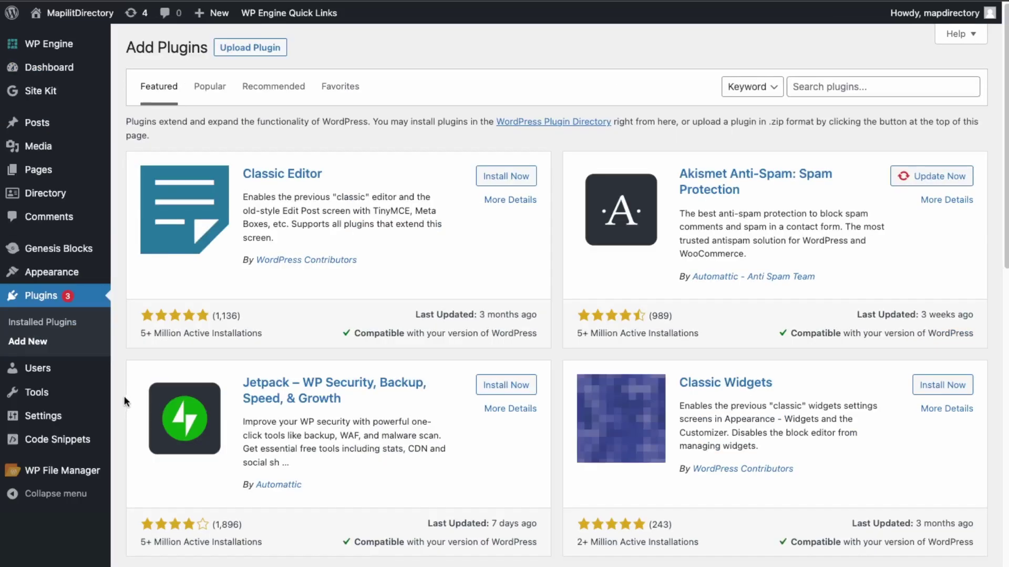
click(871, 79)
text(gtra)
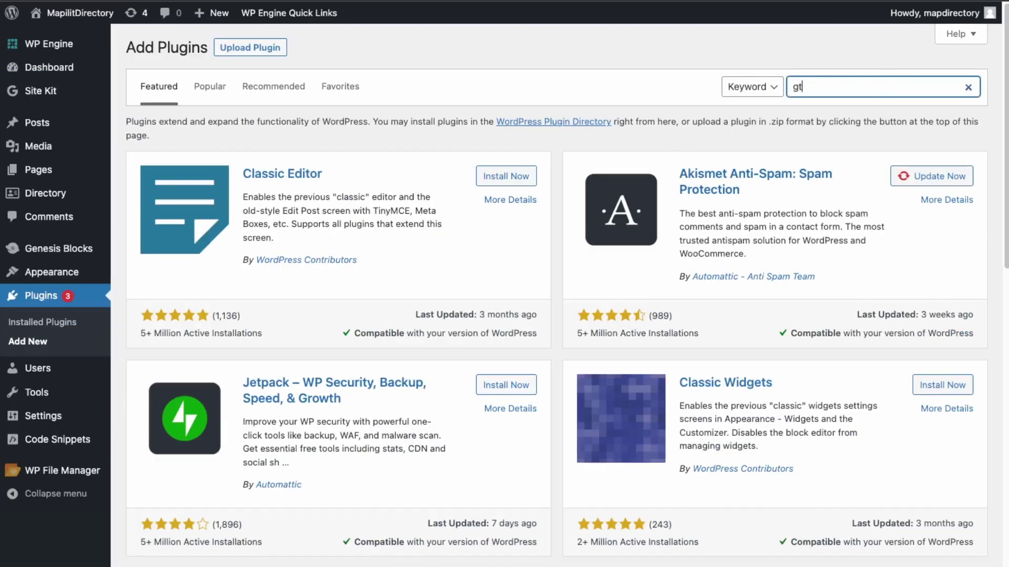
text(nslate)
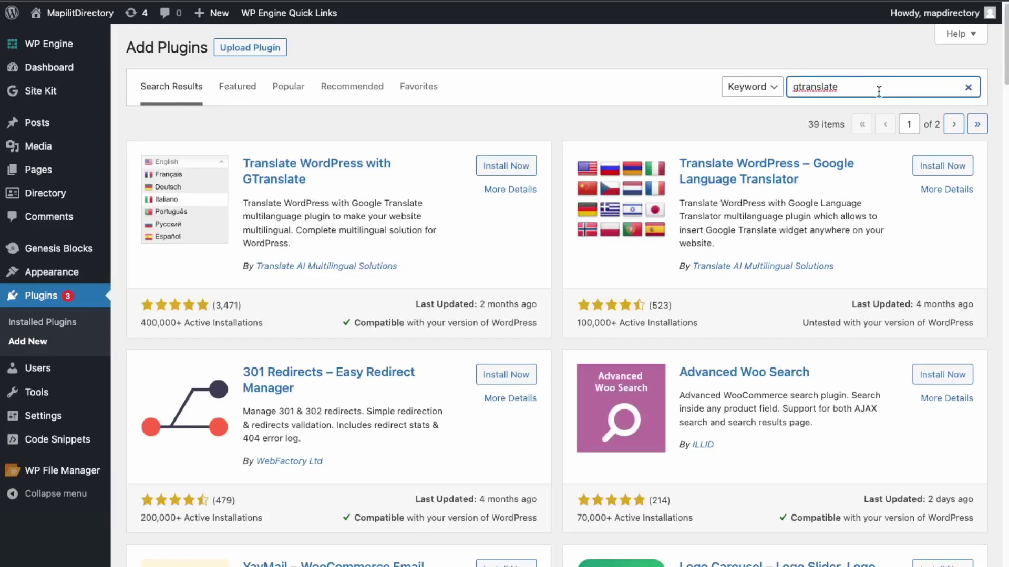
click(483, 174)
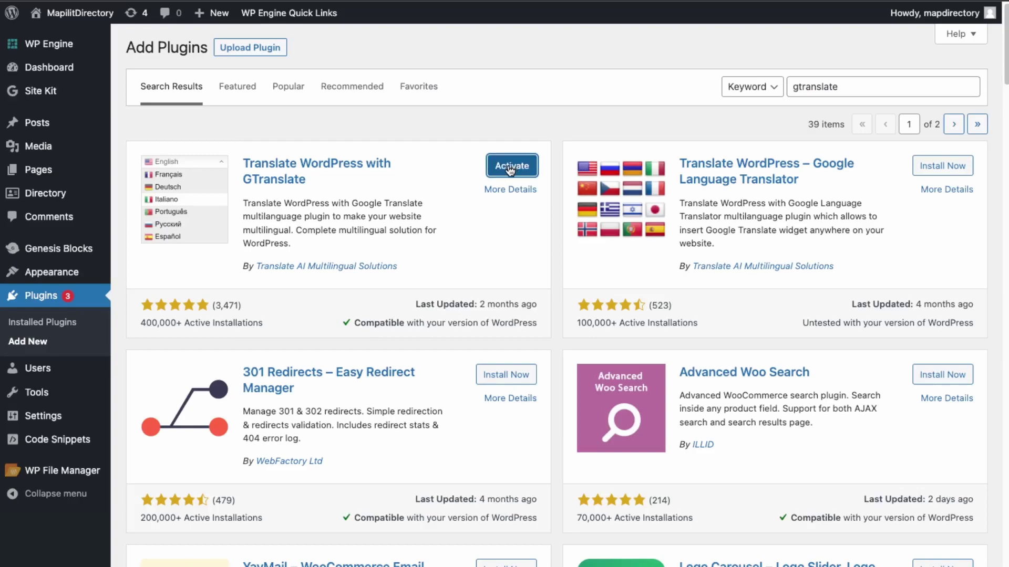
click(511, 167)
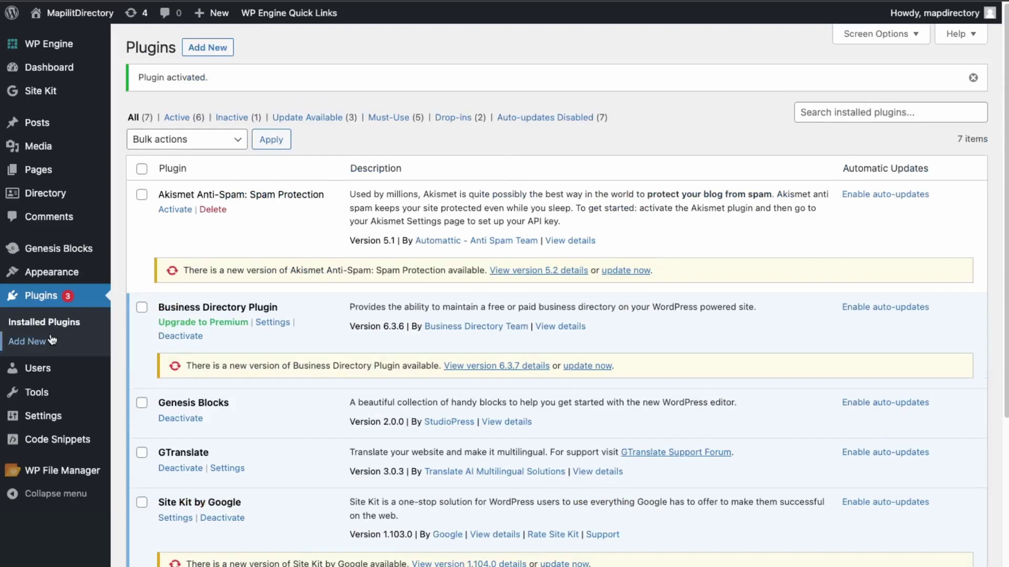
mouse_move(45, 425)
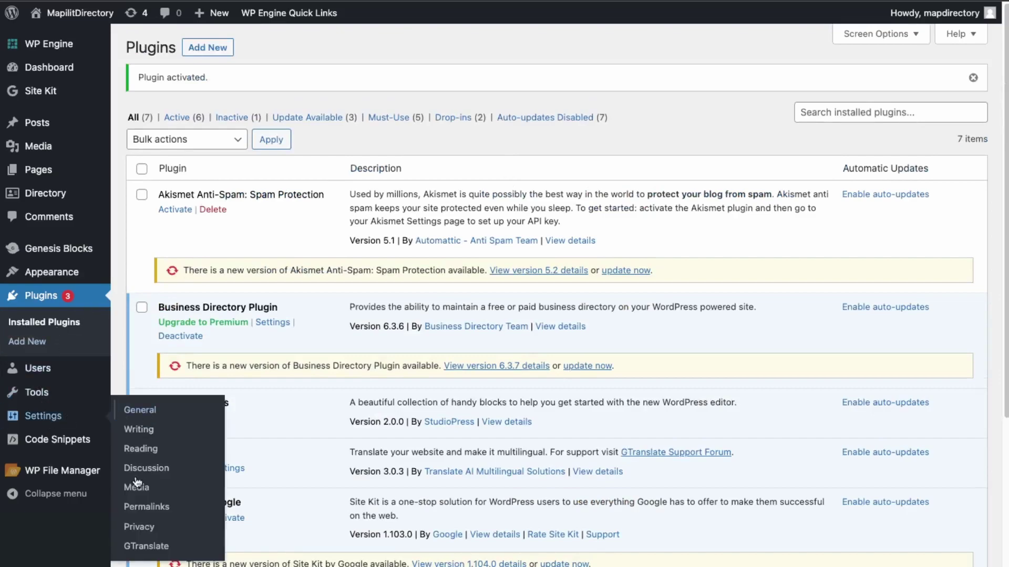
- Open the GTranslate settings page and scroll through its options
click(142, 549)
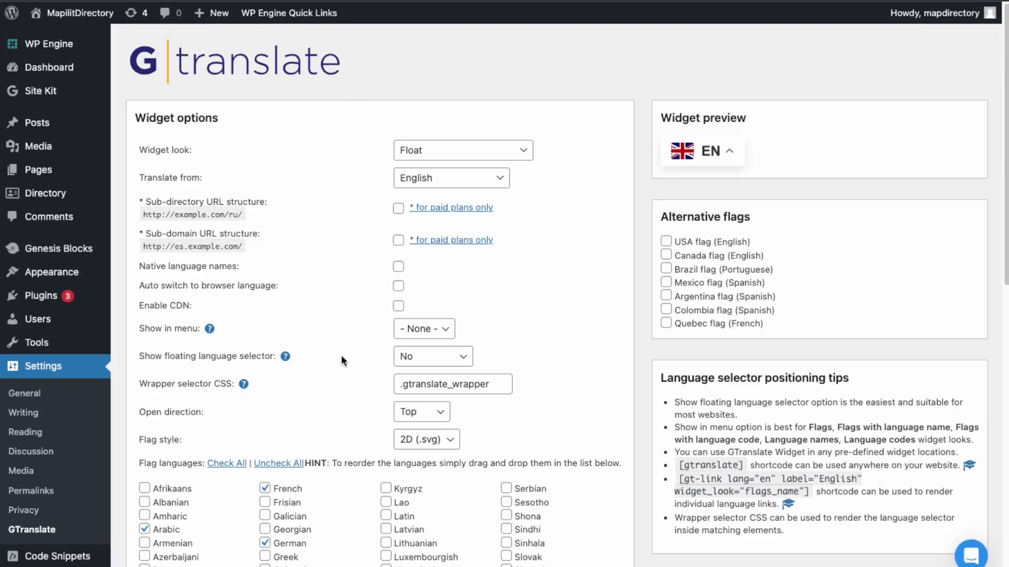
scroll(342, 355, down, 8)
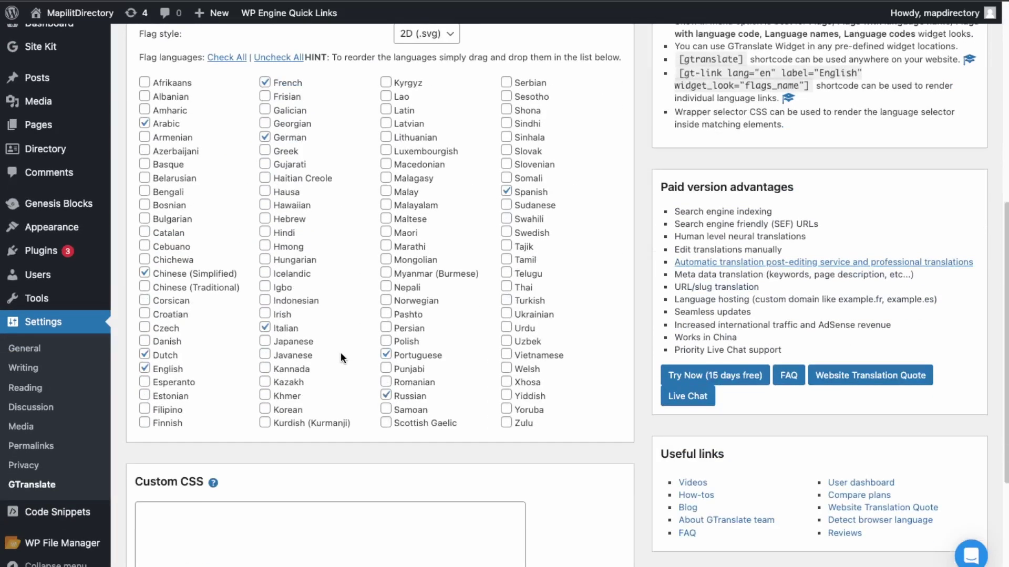
scroll(341, 353, down, 5)
scroll(341, 354, up, 5)
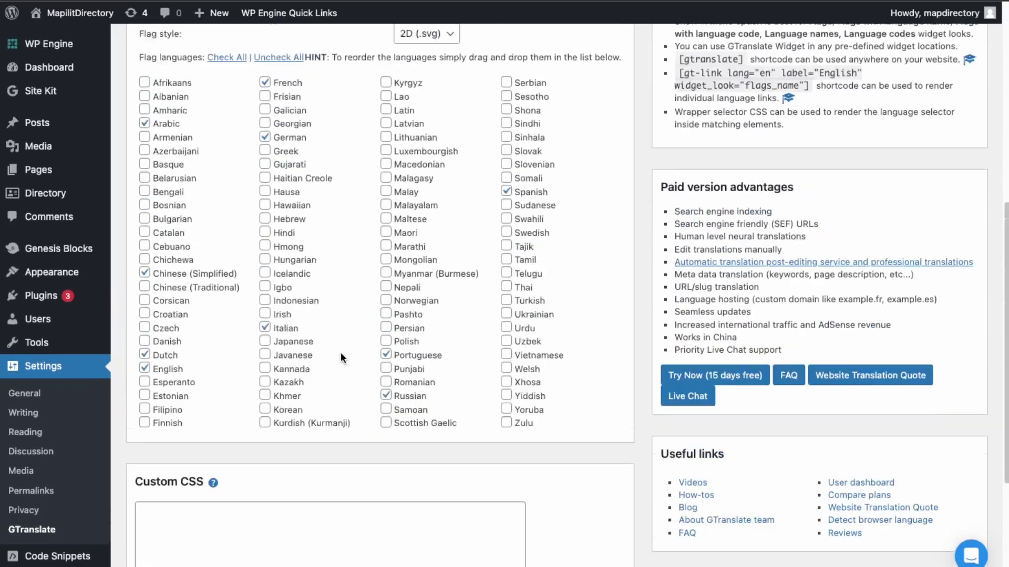
scroll(342, 356, up, 1)
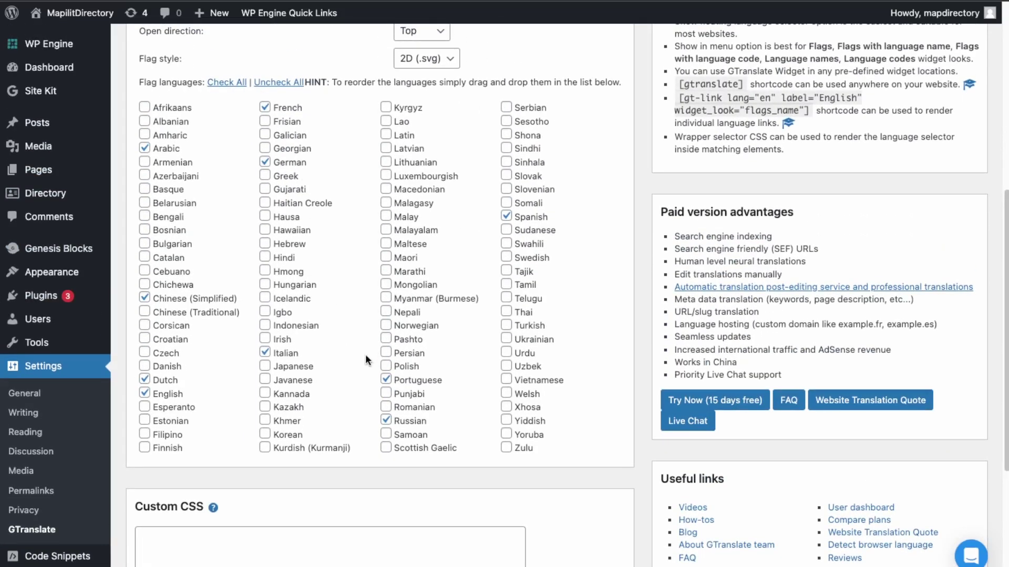
- Uncheck all flag languages except English, then tick French and Italian
click(269, 82)
click(265, 107)
click(265, 353)
scroll(266, 476, down, 3)
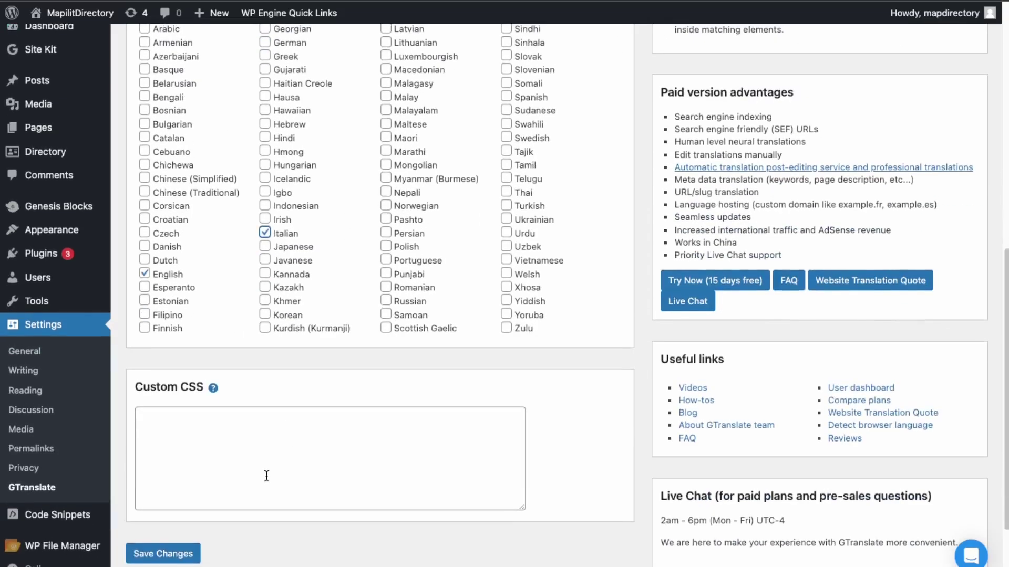
scroll(266, 476, up, 8)
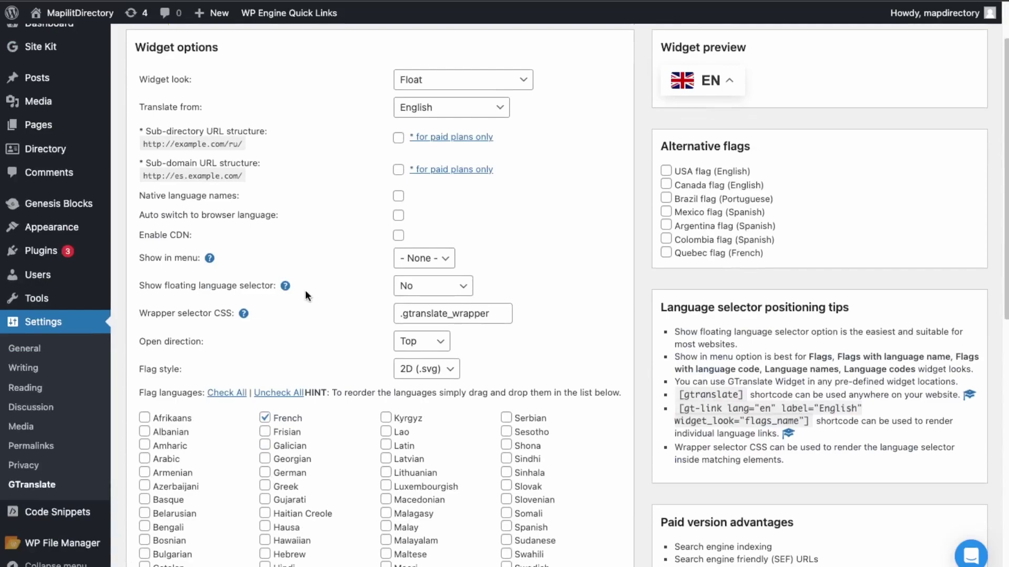
- Review the widget look and source language, save, and set the floating selector to Top right
click(433, 82)
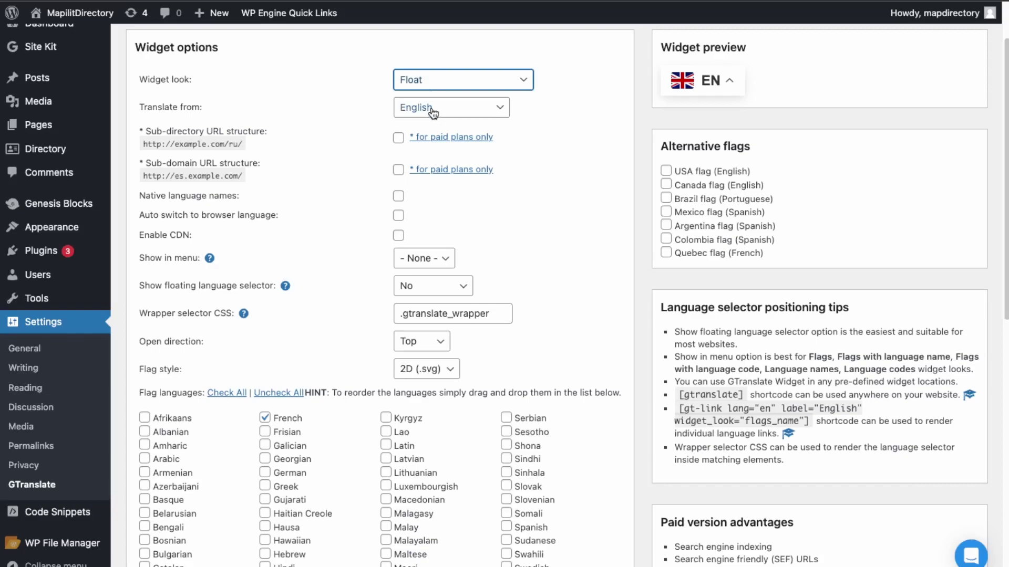
click(432, 108)
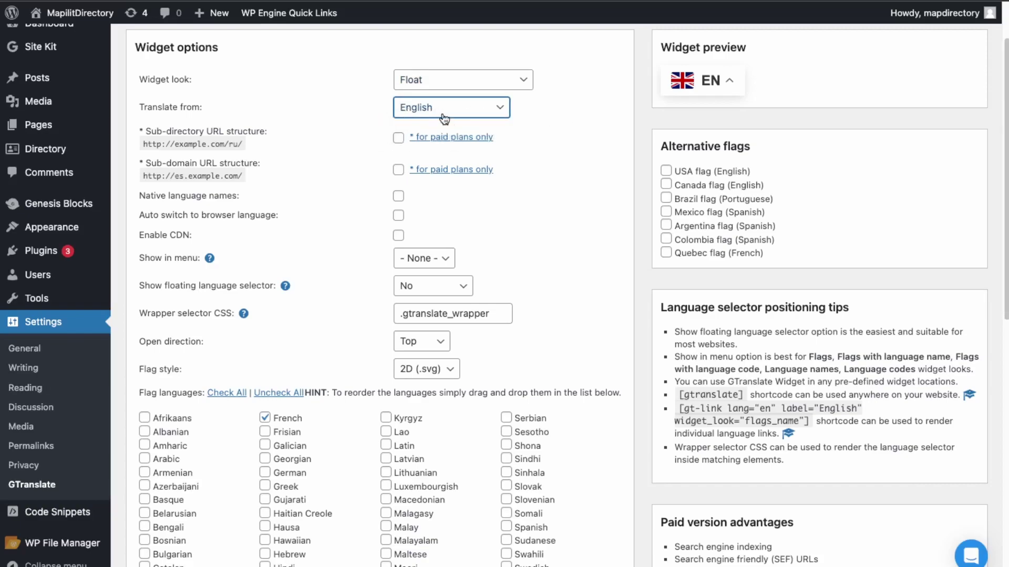
scroll(435, 263, down, 8)
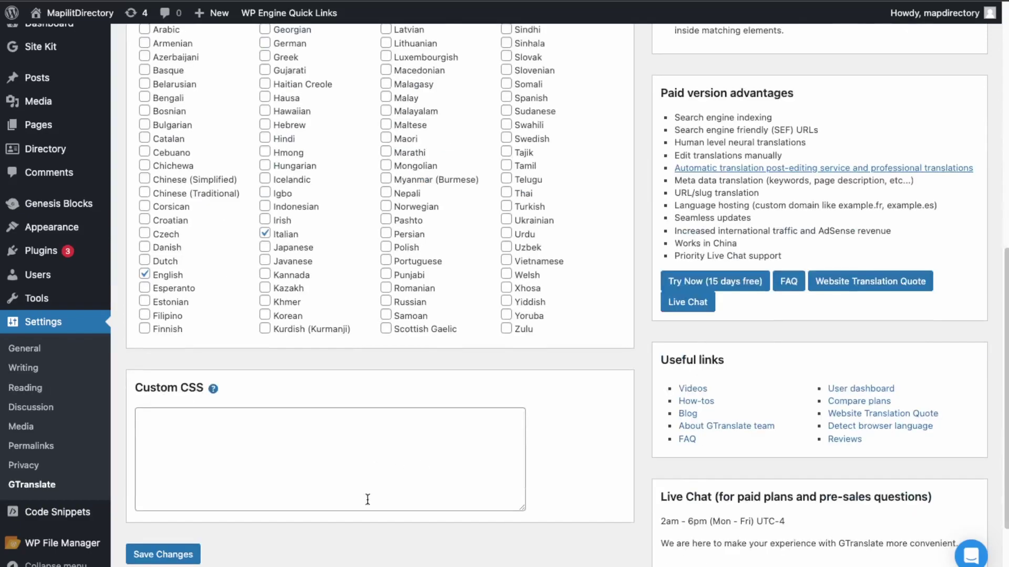
click(179, 555)
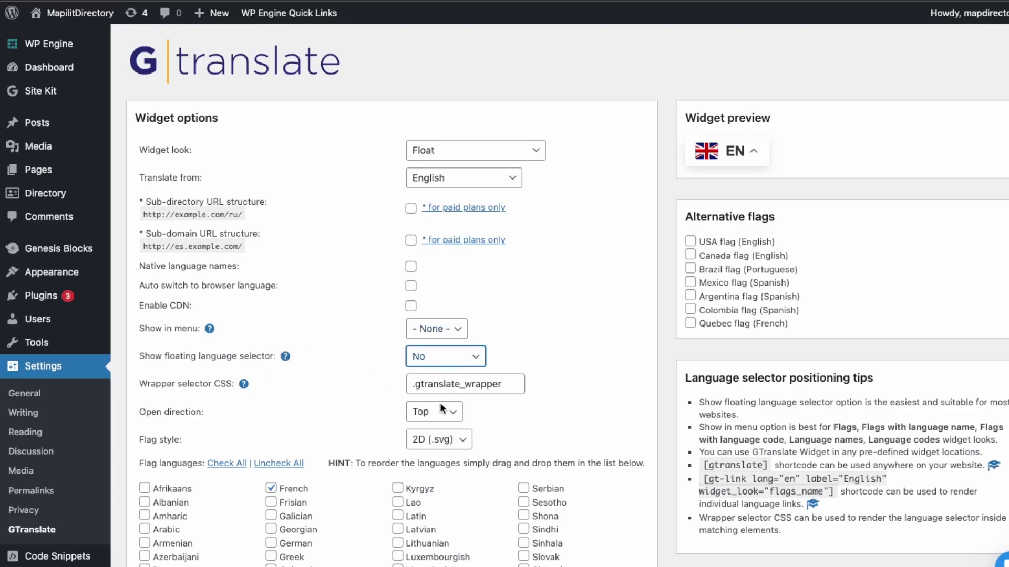
key(Down)
key(Down)
scroll(133, 531, down, 8)
scroll(169, 537, down, 3)
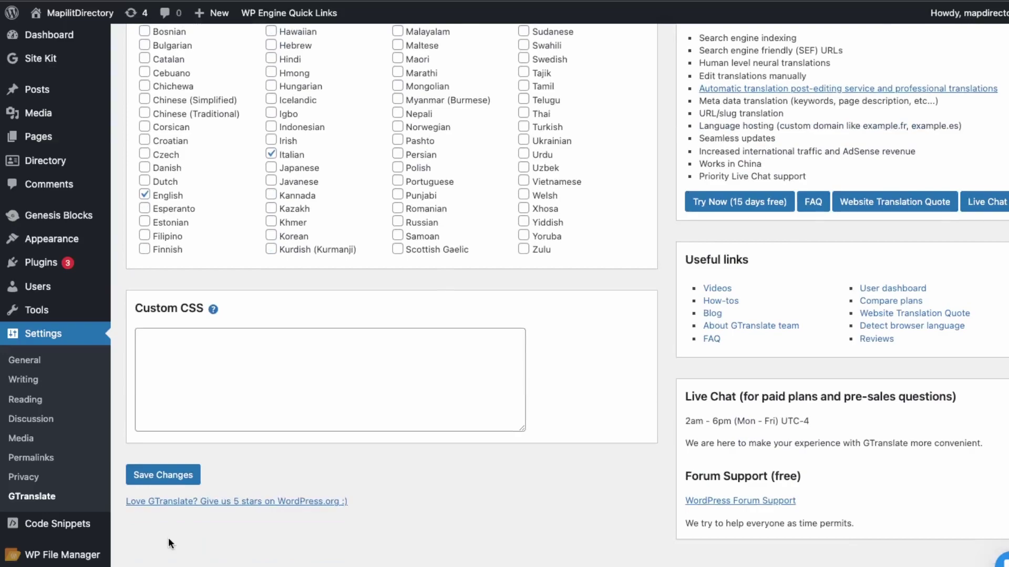
- Save the floating selector position and visit the live site
click(164, 481)
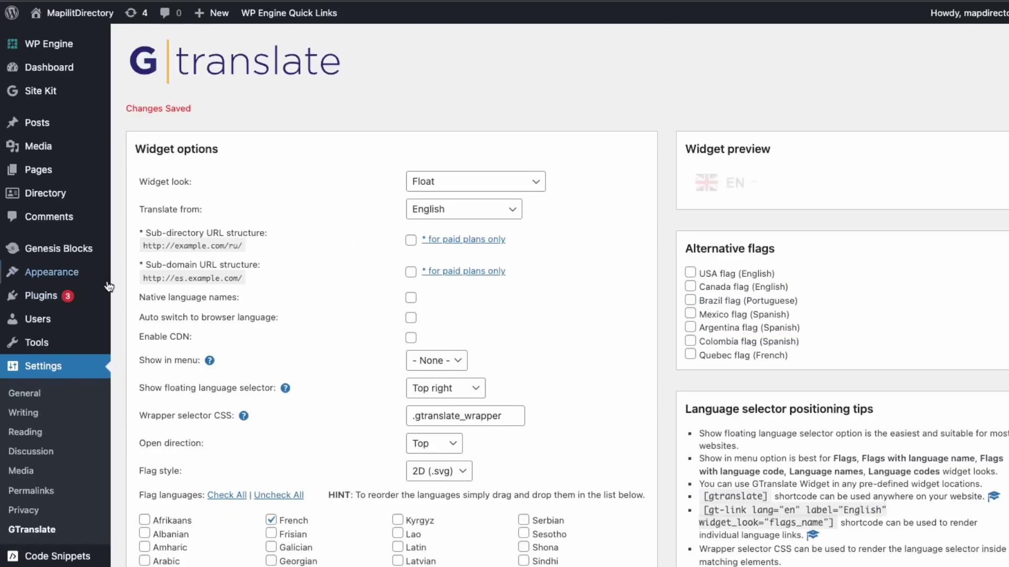
mouse_move(65, 12)
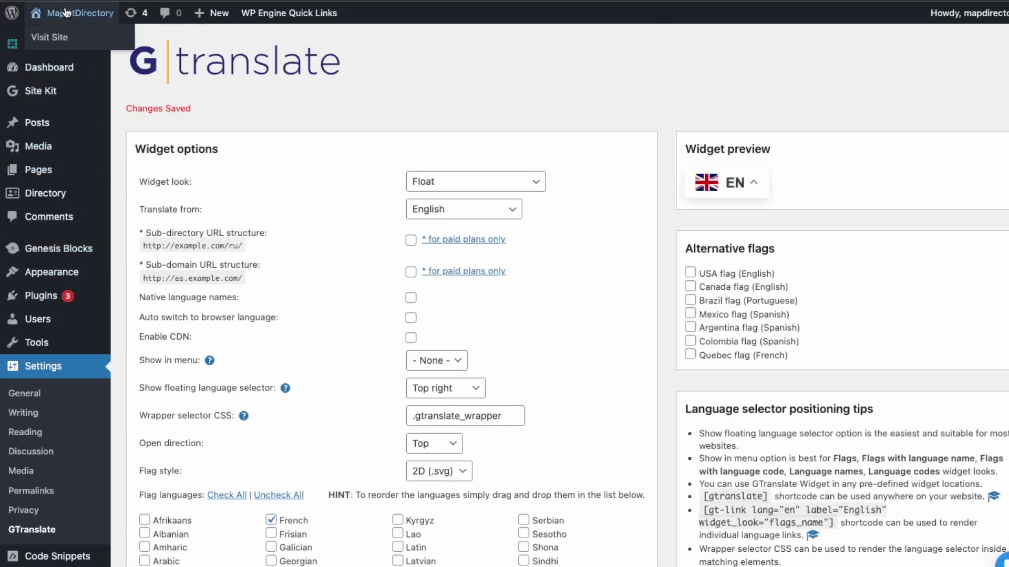
click(48, 39)
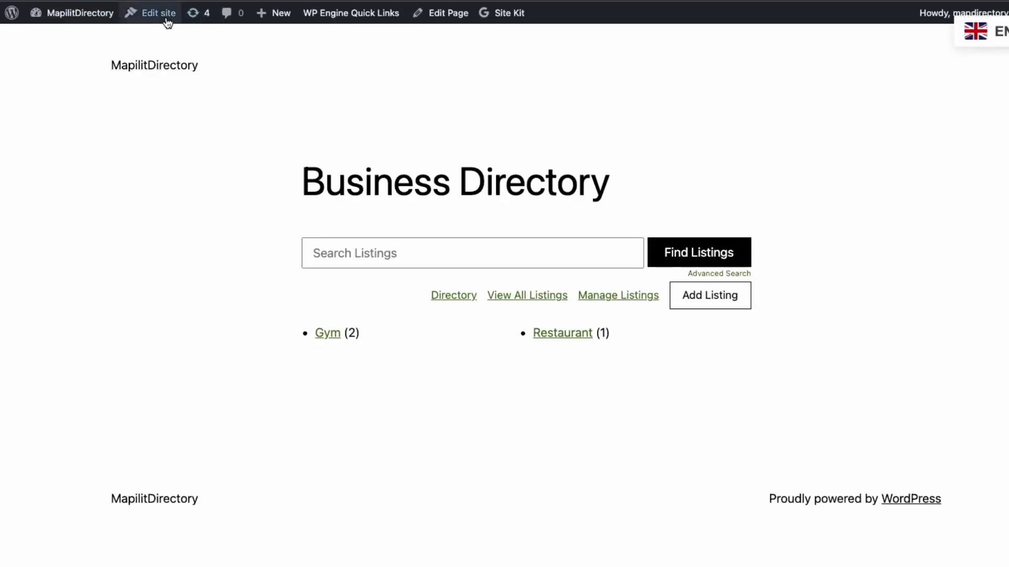
- Translate the live page into French with the floating language selector
click(997, 38)
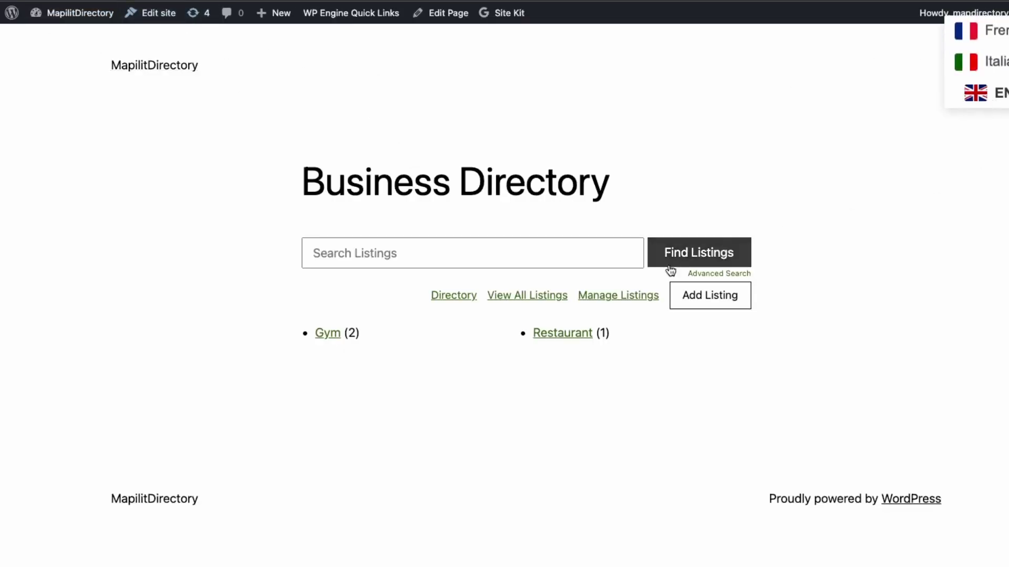
click(991, 41)
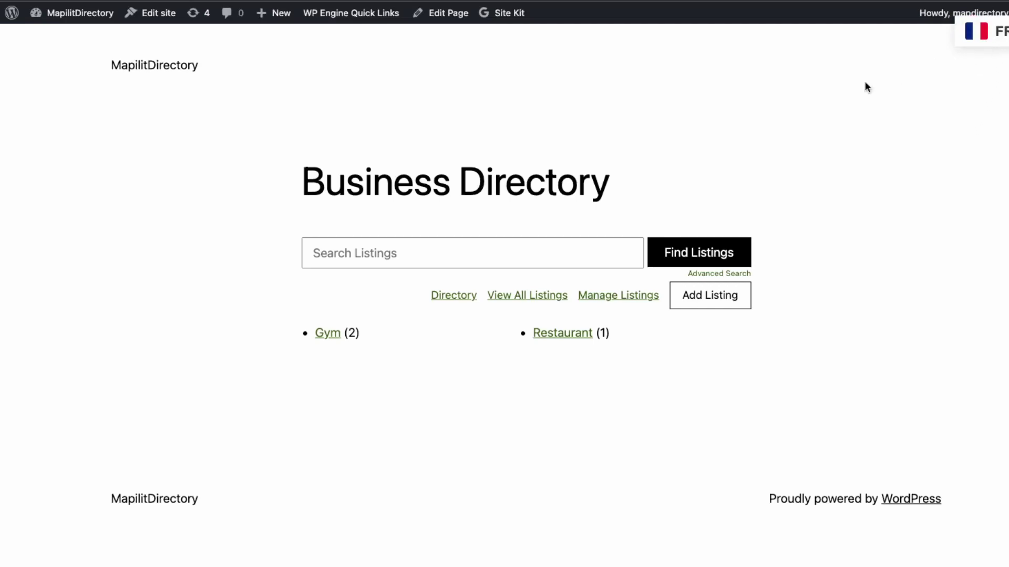
click(992, 41)
- Switch the live page to Italian, then start customizing the active theme
click(985, 61)
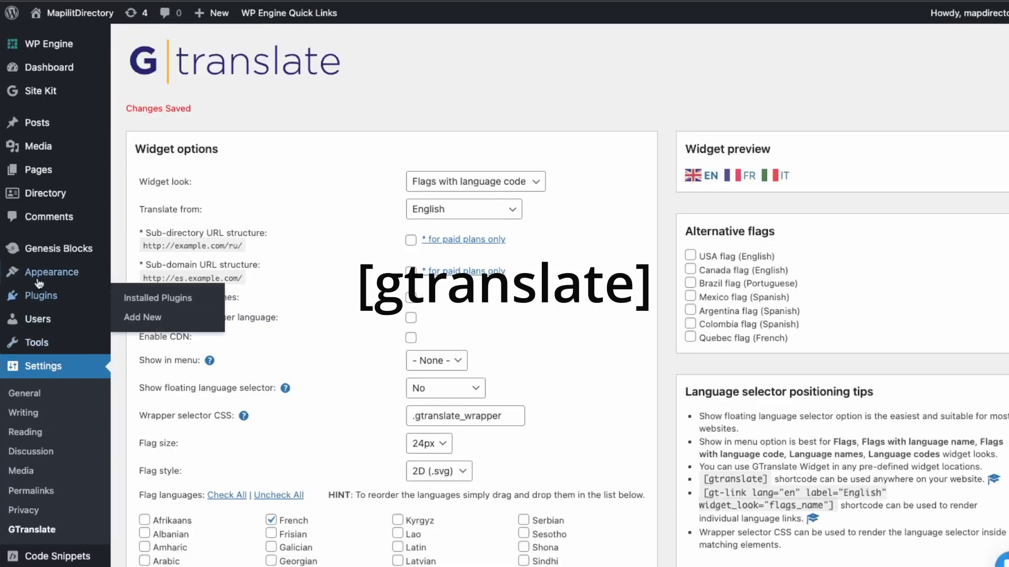
mouse_move(39, 275)
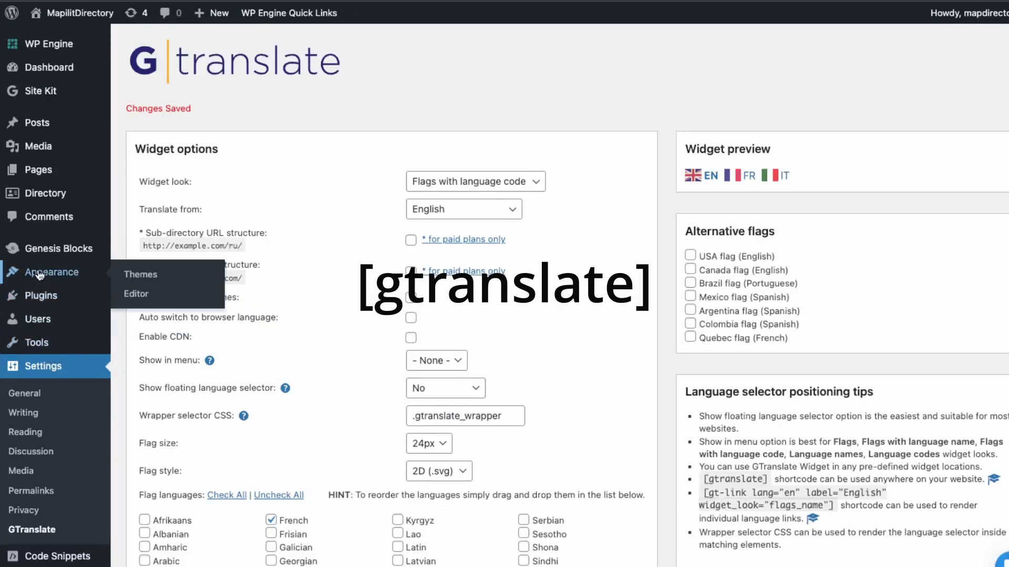
click(133, 277)
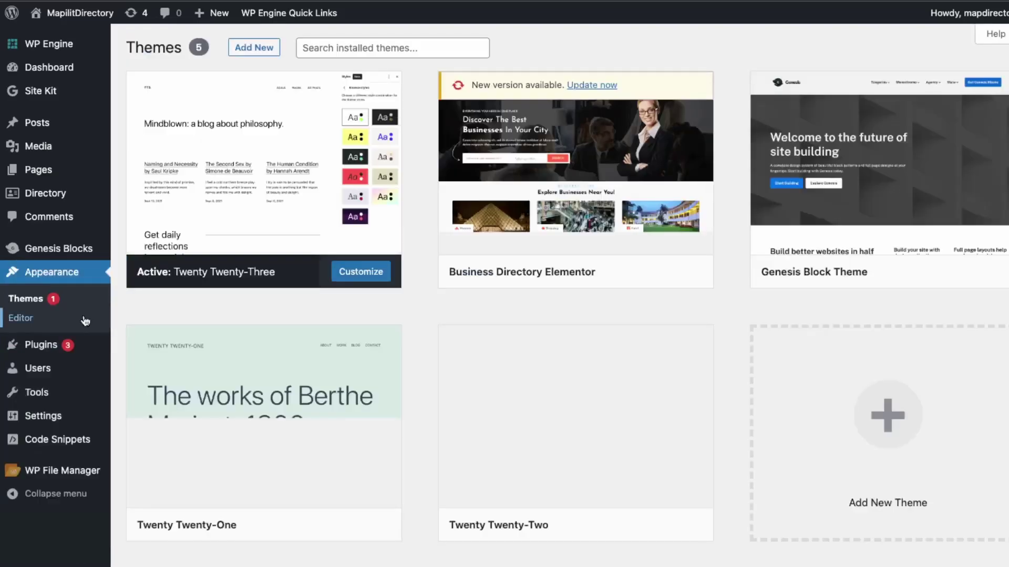
click(351, 273)
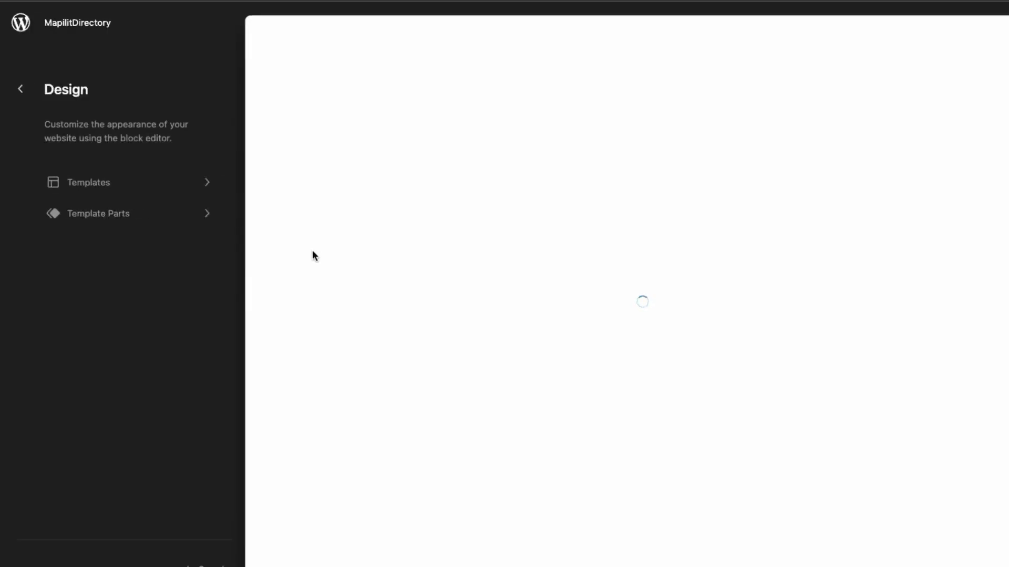
- Add a Shortcode block containing [gtranslate] to the site header and save the header
click(313, 255)
click(530, 90)
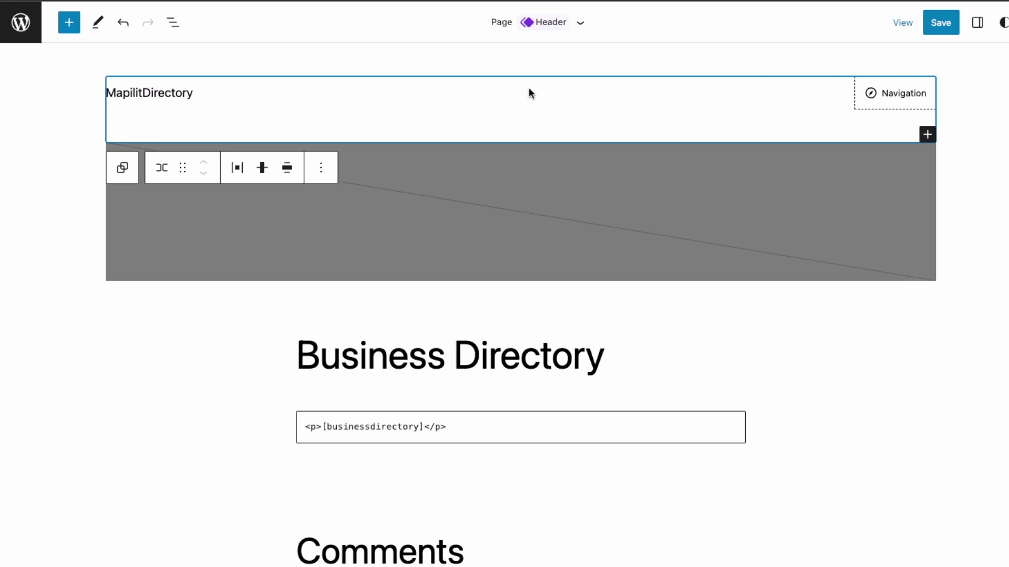
click(927, 135)
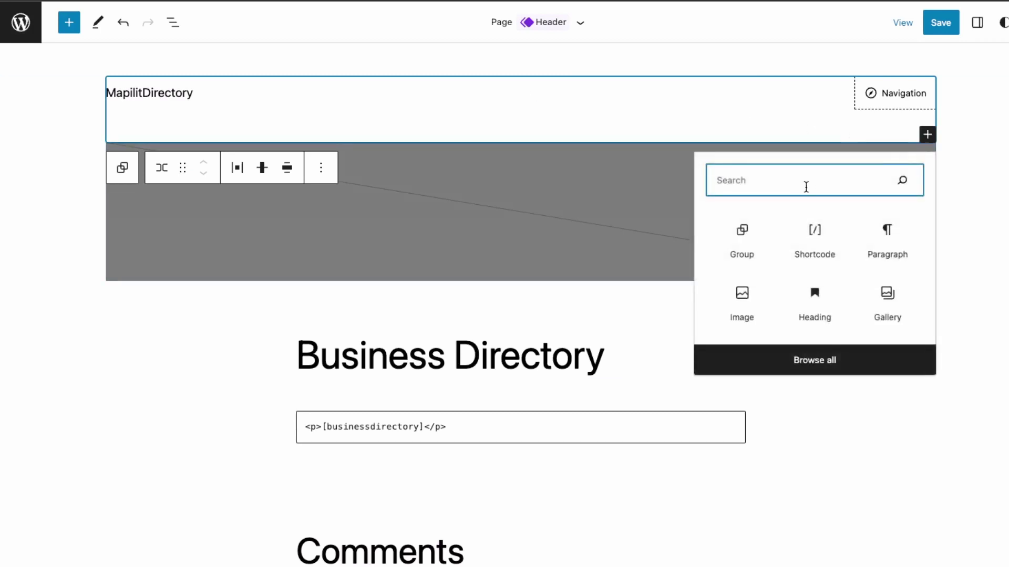
click(806, 253)
text([gtranslate])
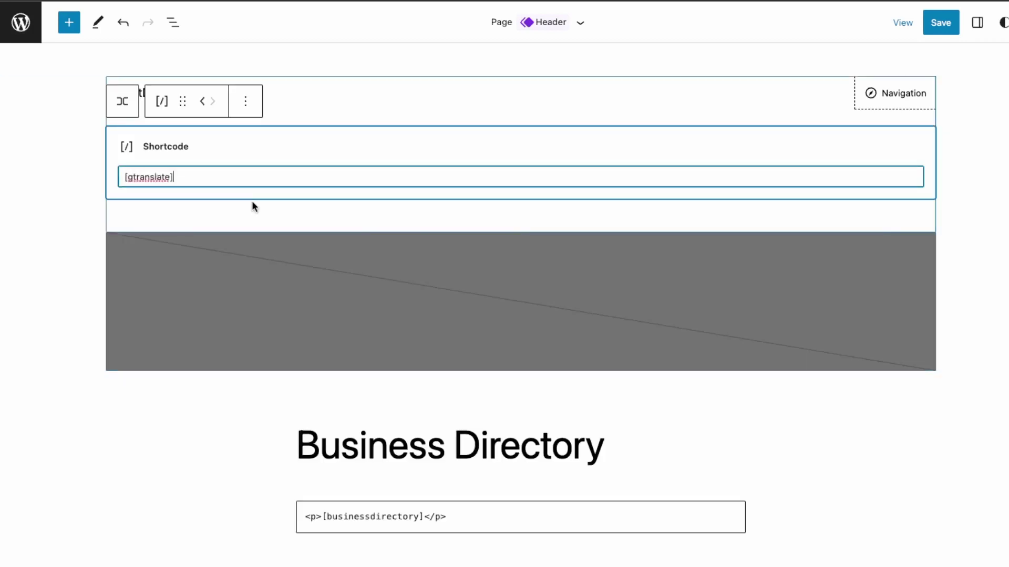
click(941, 23)
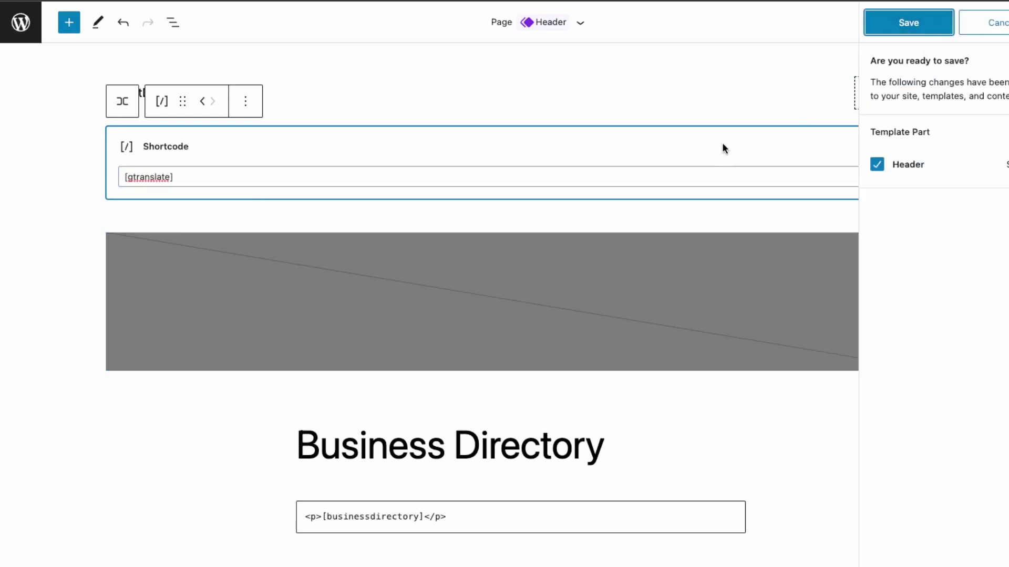
click(937, 17)
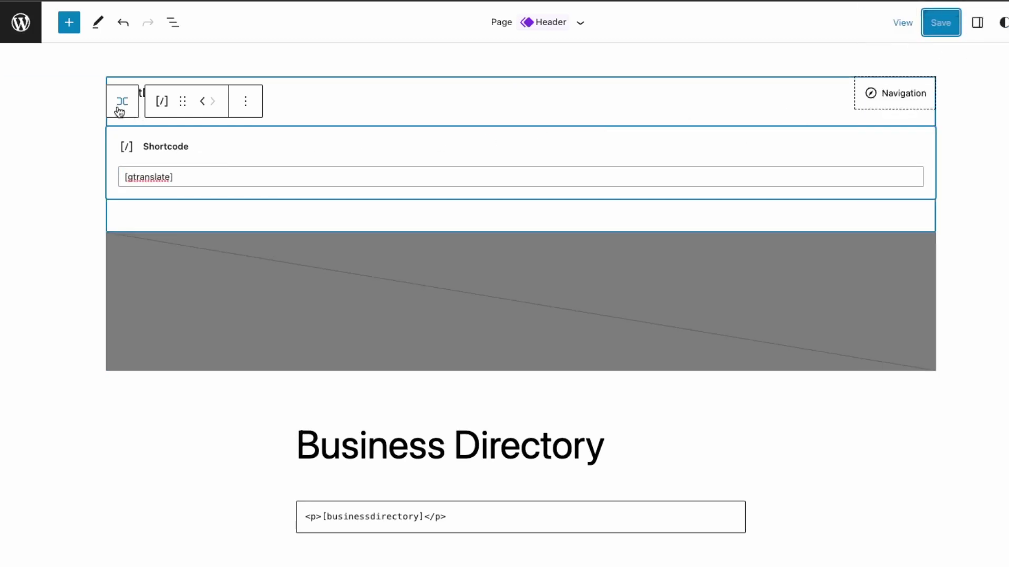
- Translate the live Business Directory page into German, then Portuguese, via the header dropdown
mouse_move(523, 93)
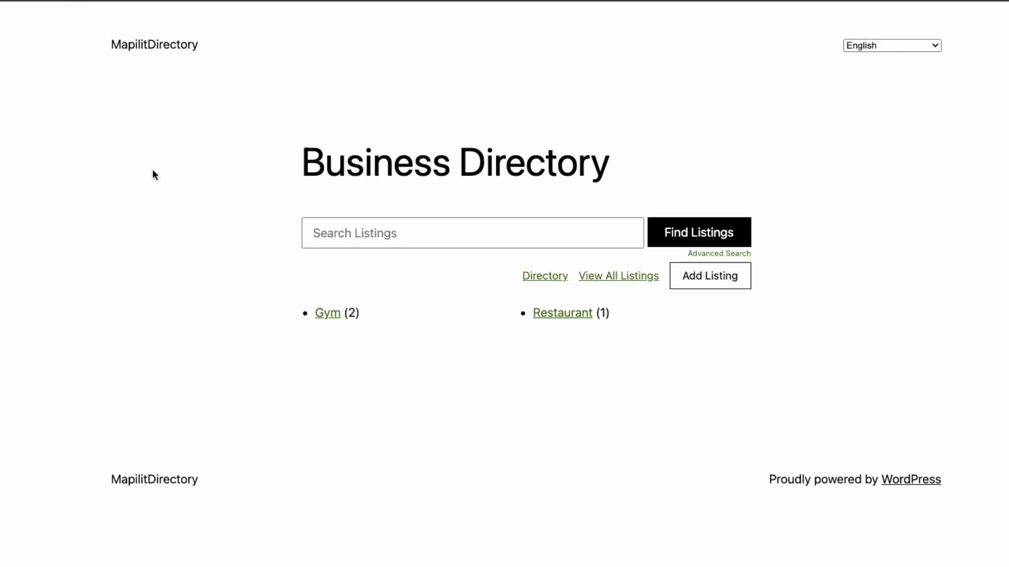
click(870, 46)
click(875, 80)
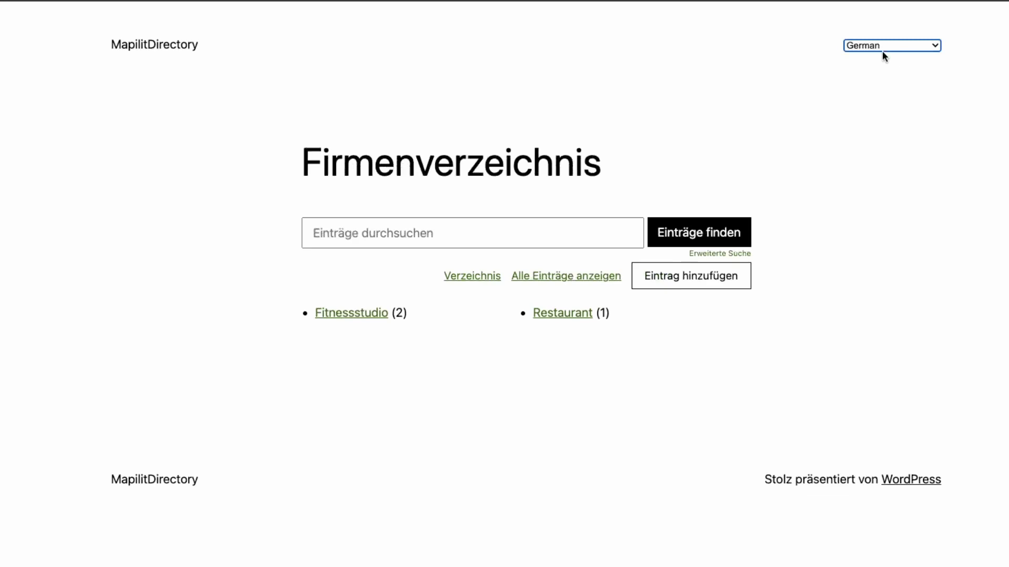
click(878, 78)
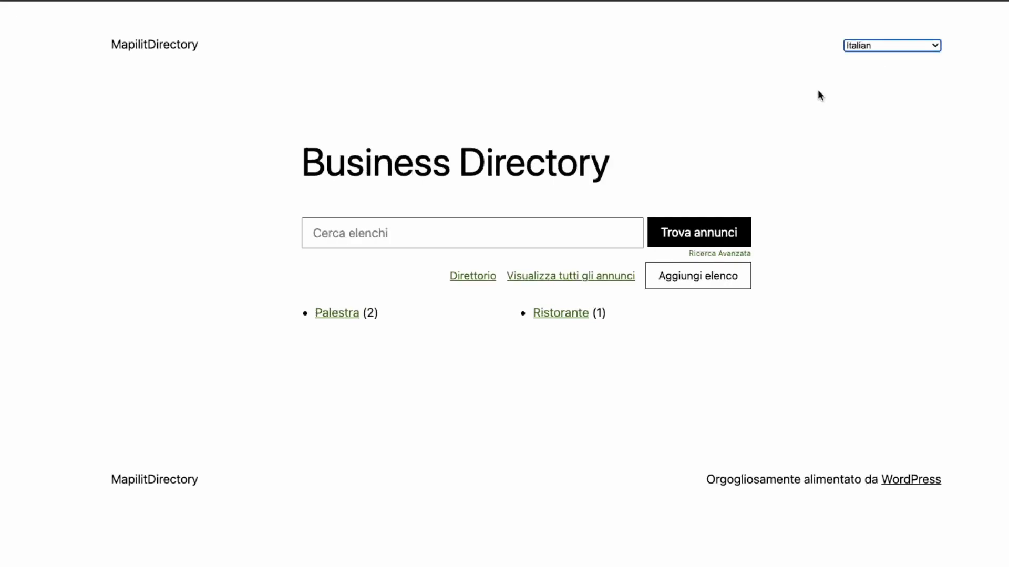
- Open the Chicken Wing Hut listing from the Ristorante category and translate it to French, then Spanish
click(560, 316)
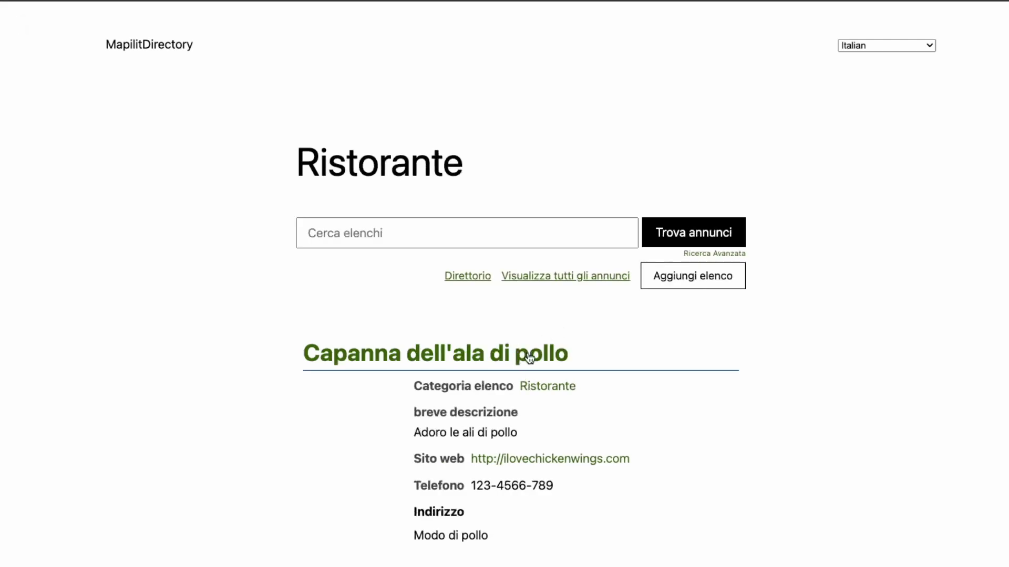
click(529, 357)
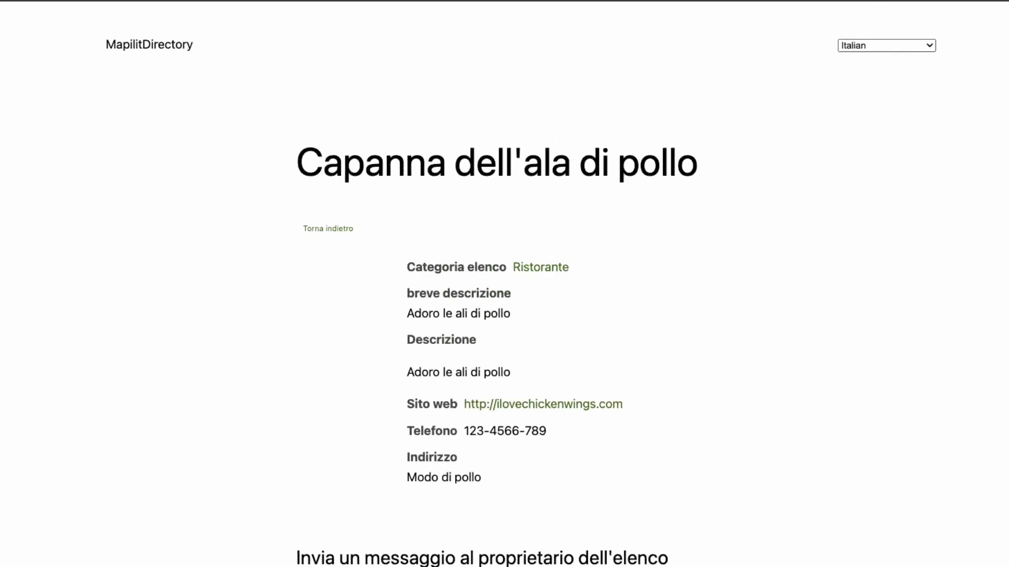
click(865, 17)
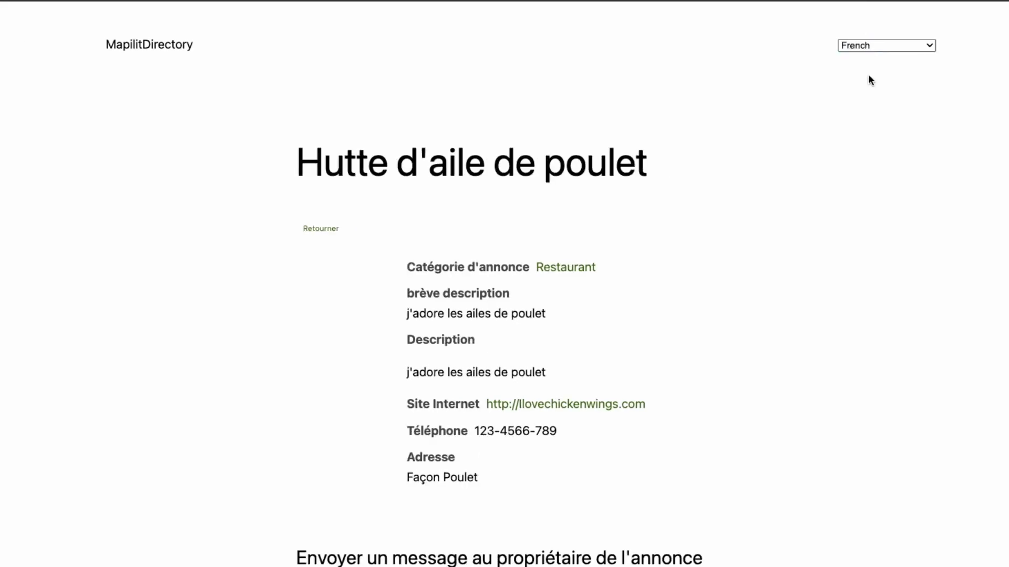
click(869, 124)
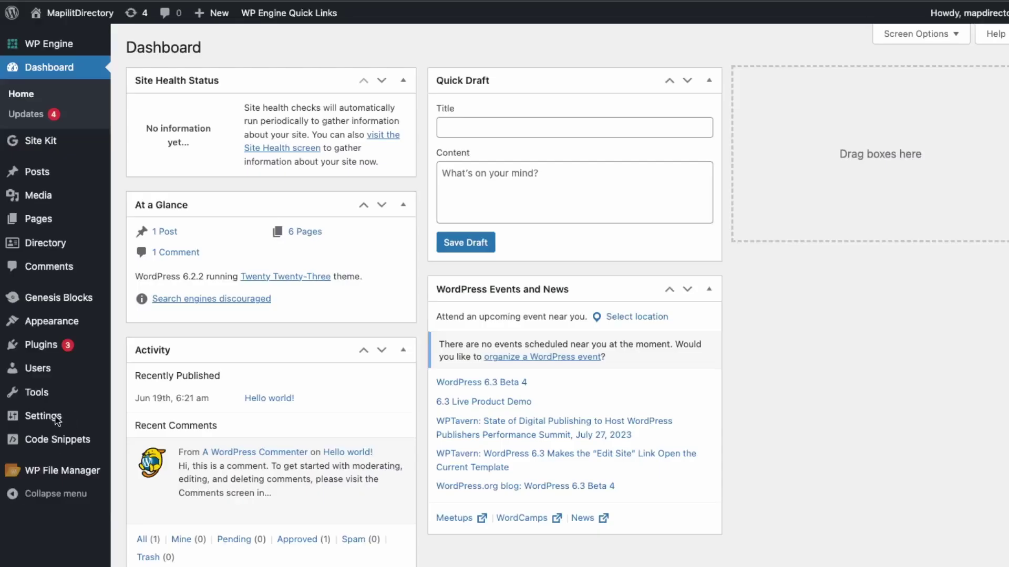
- Open Settings > GTranslate and scroll to the widget options
click(126, 434)
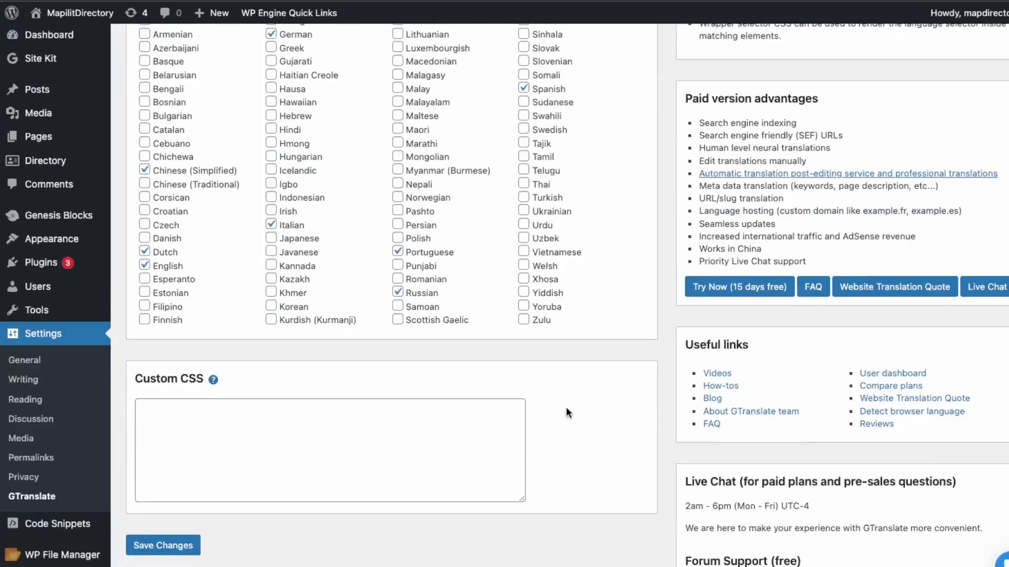
click(401, 450)
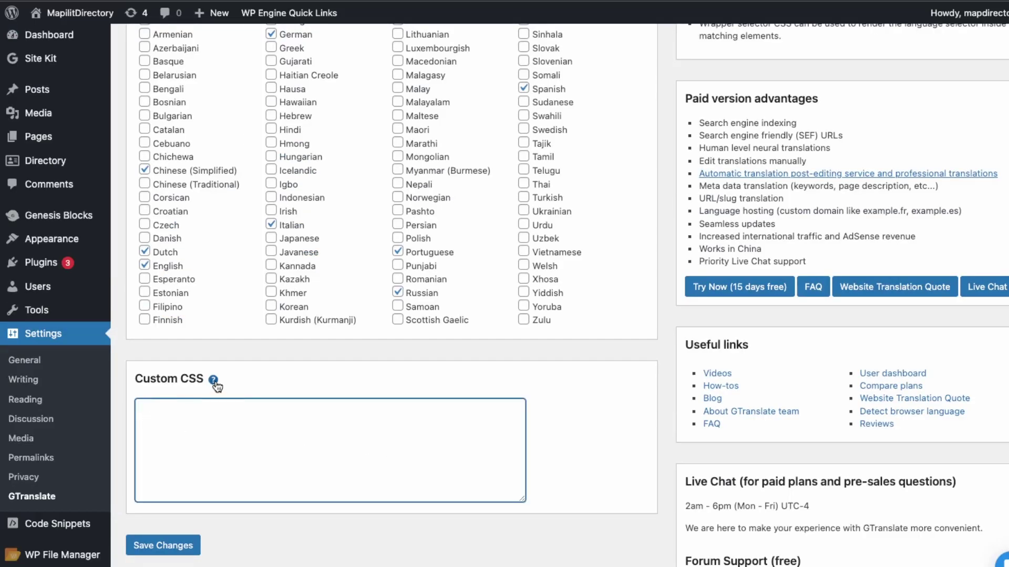
scroll(222, 454, up, 1)
scroll(221, 454, down, 1)
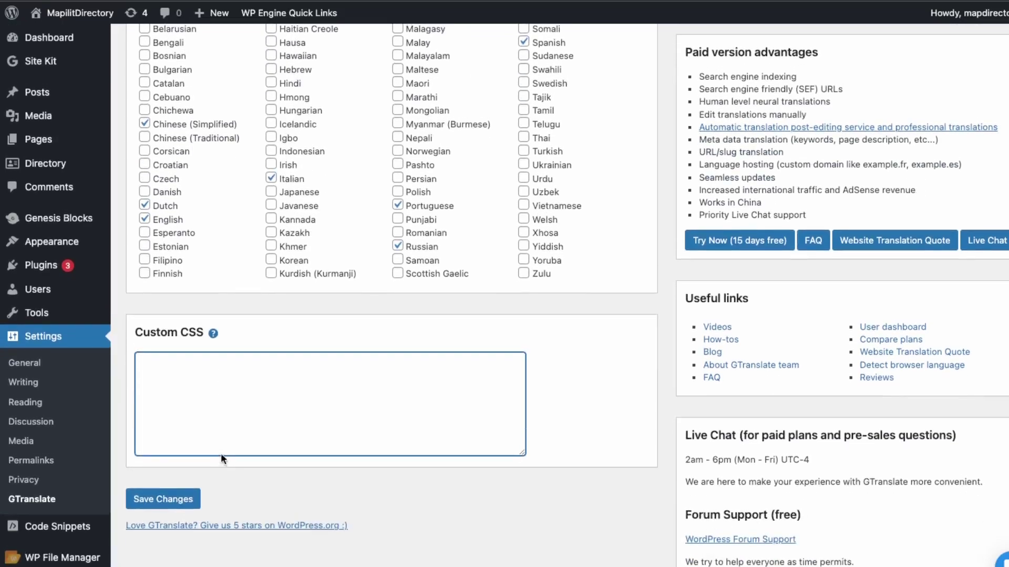
scroll(221, 453, up, 5)
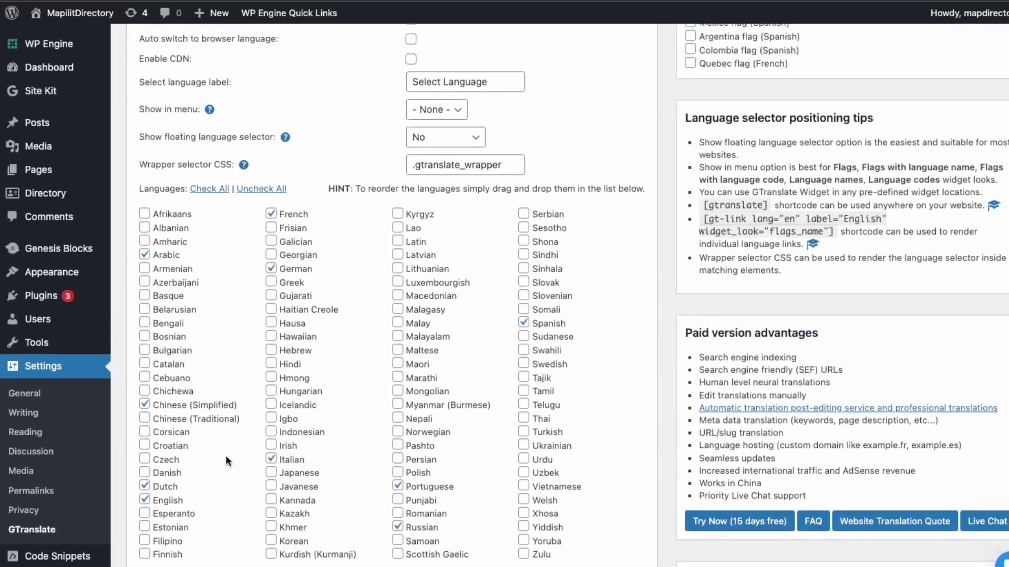
scroll(225, 461, up, 3)
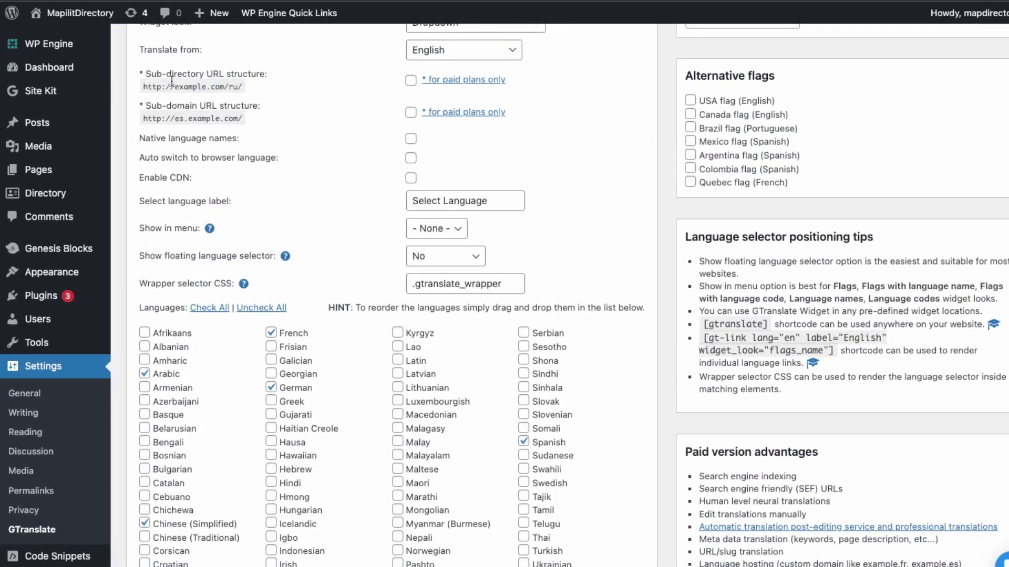
- Highlight the paid-plan sub-directory and sub-domain URL options, then clear the highlight
drag(149, 74, 212, 78)
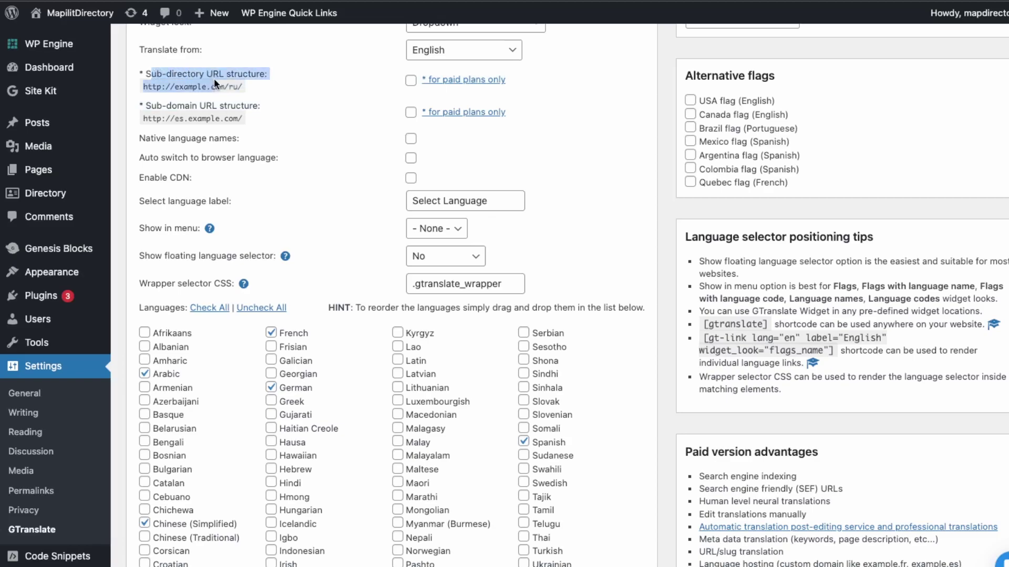
drag(131, 103, 213, 106)
scroll(254, 158, up, 1)
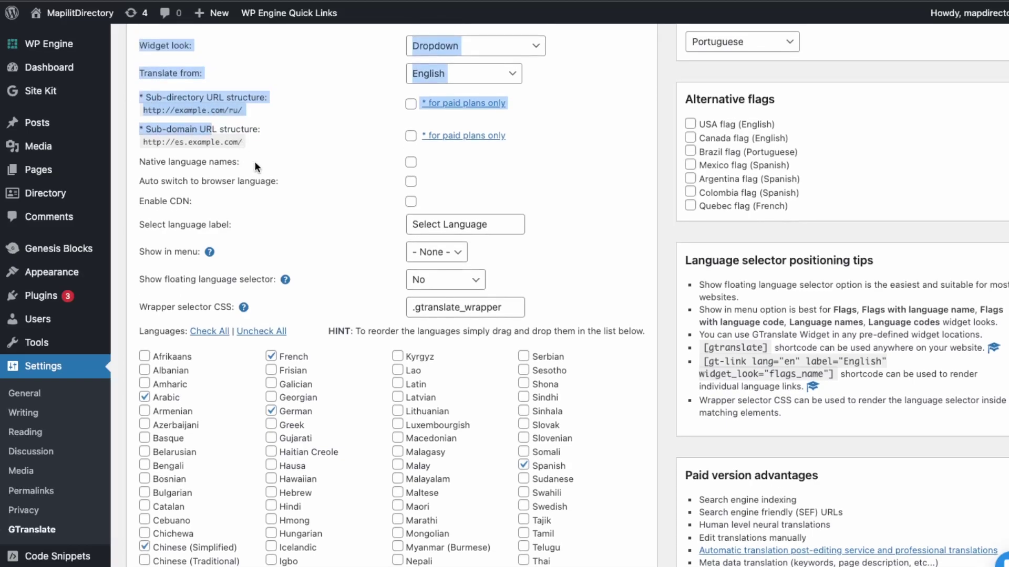
click(257, 152)
scroll(258, 156, up, 1)
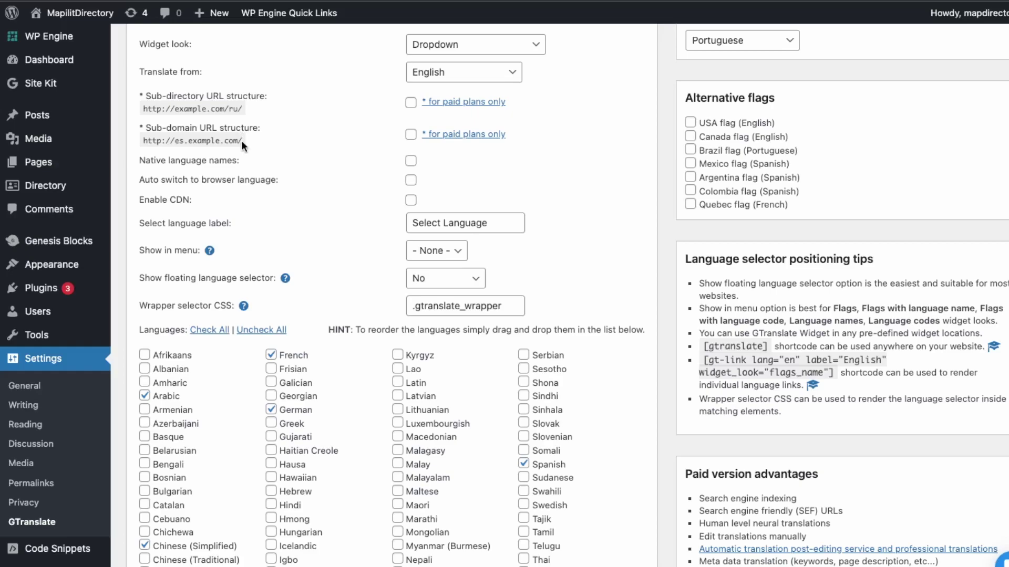
scroll(778, 332, down, 4)
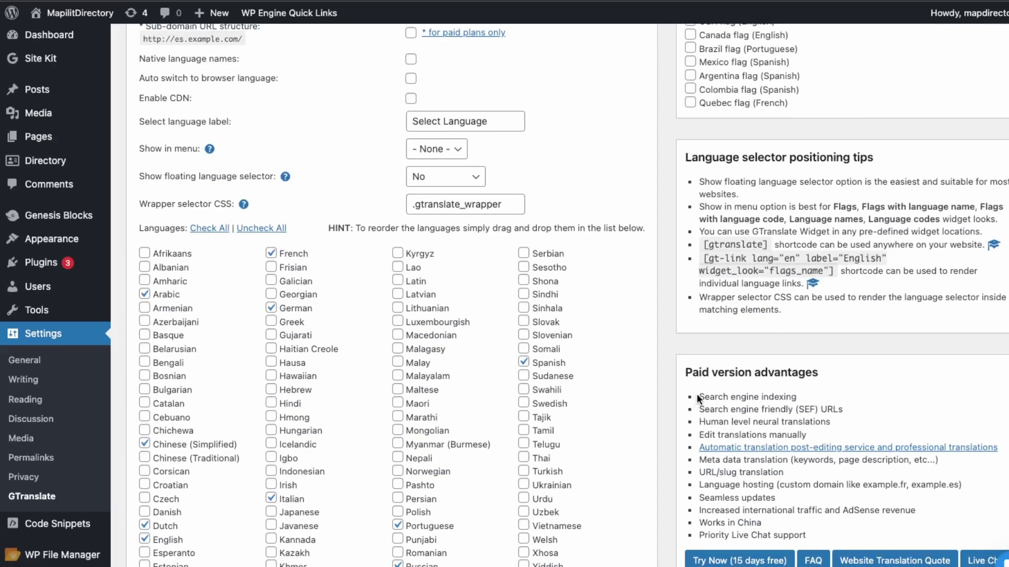
drag(697, 393, 806, 432)
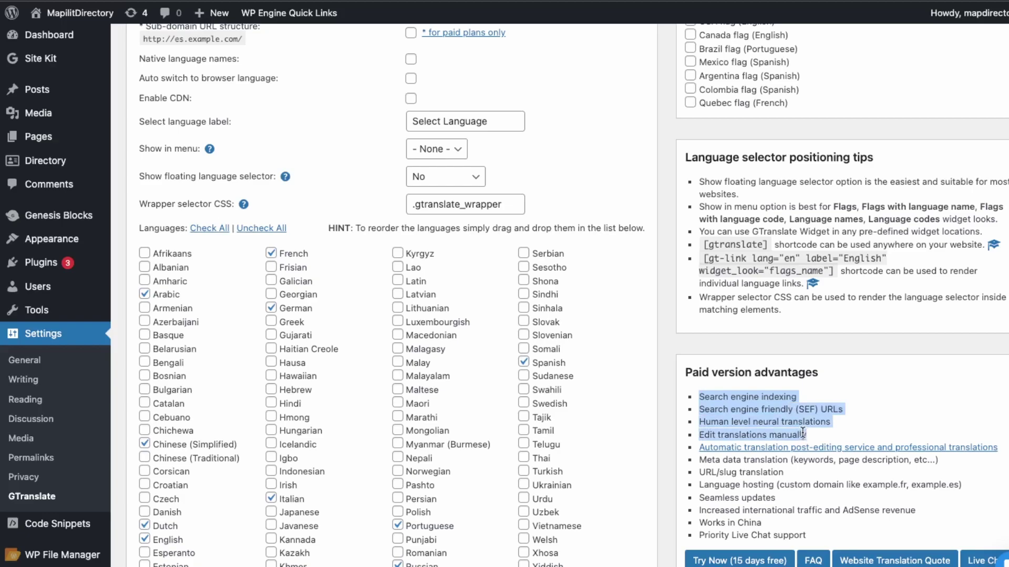
click(802, 432)
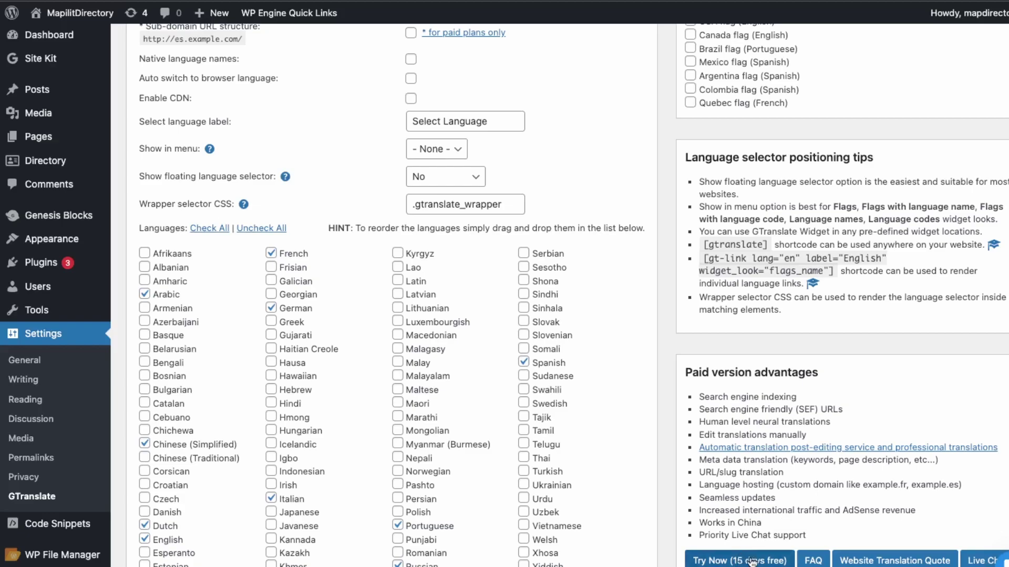
scroll(740, 531, up, 1)
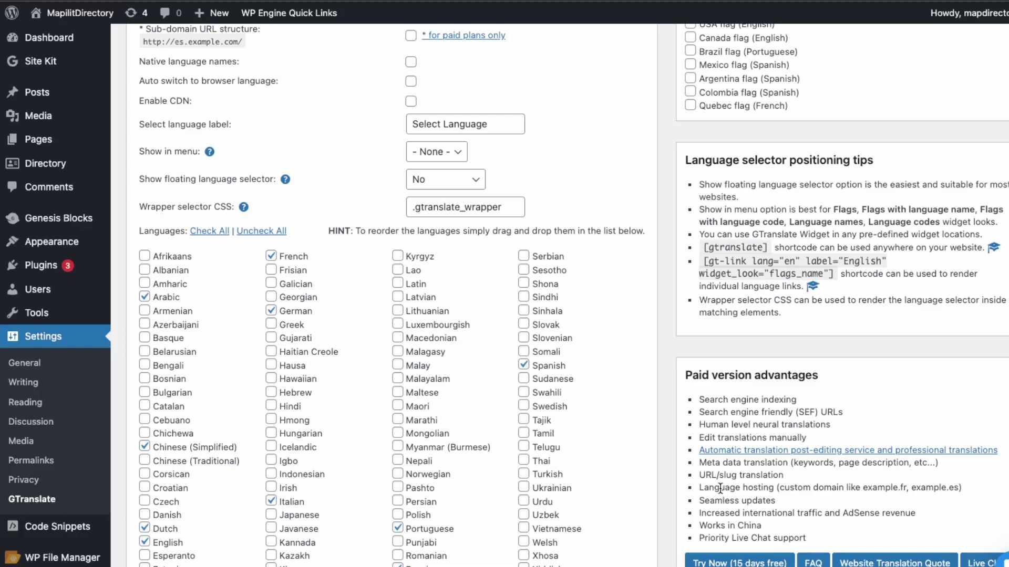
scroll(741, 267, down, 5)
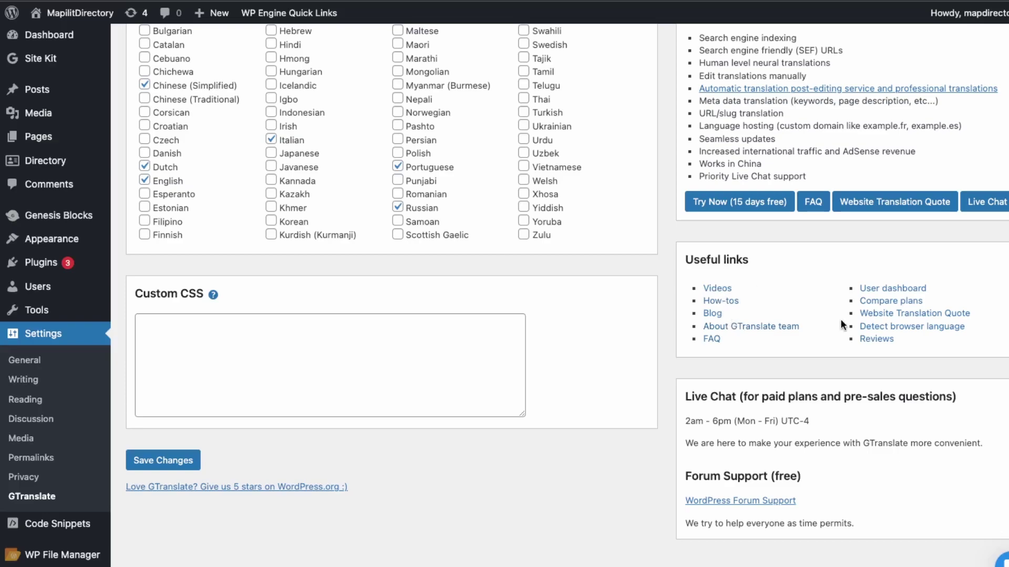
scroll(841, 320, up, 7)
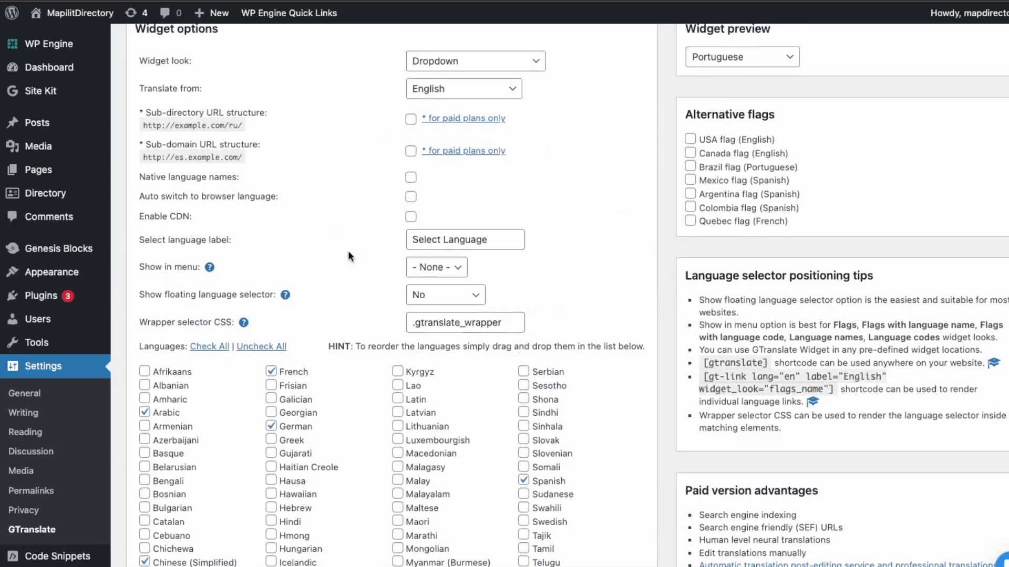
scroll(826, 312, down, 7)
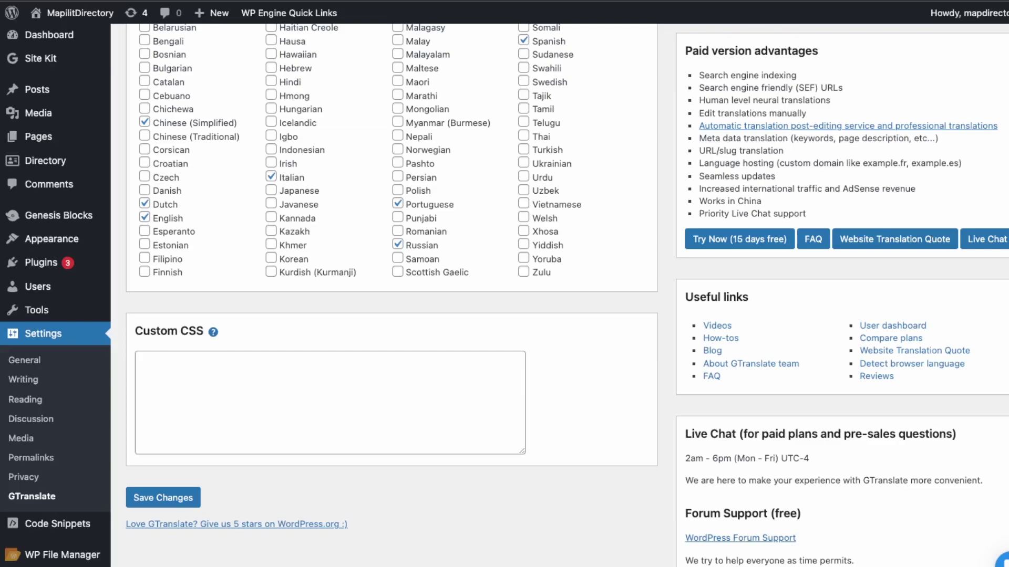
scroll(511, 298, up, 3)
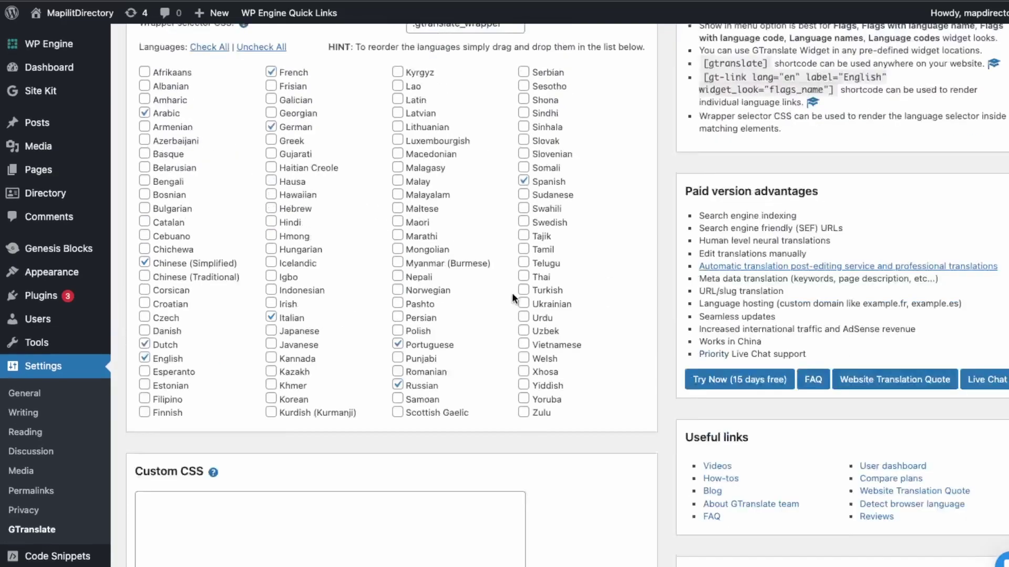
scroll(512, 298, up, 3)
scroll(473, 326, up, 2)
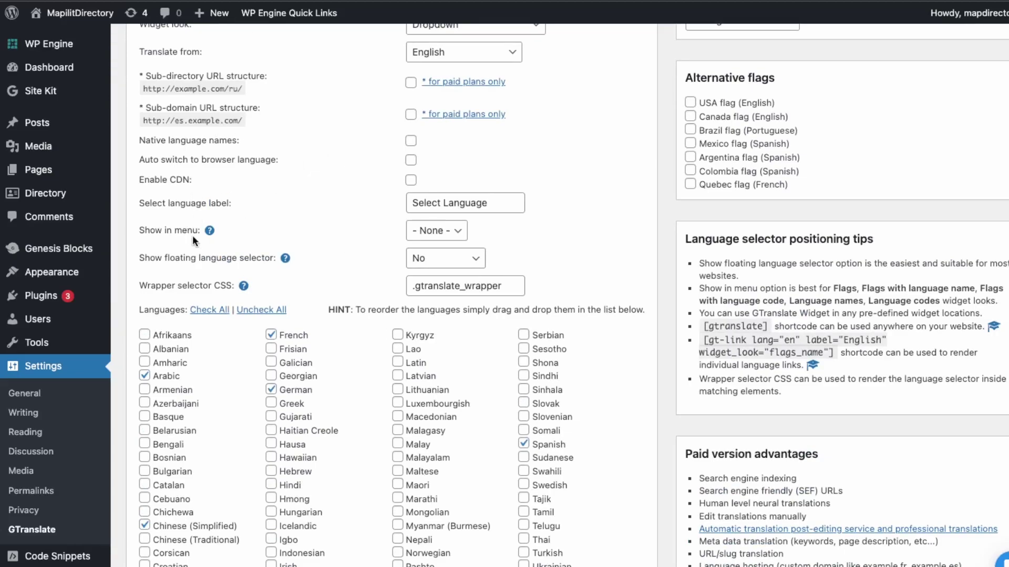
scroll(192, 235, up, 1)
scroll(264, 264, down, 6)
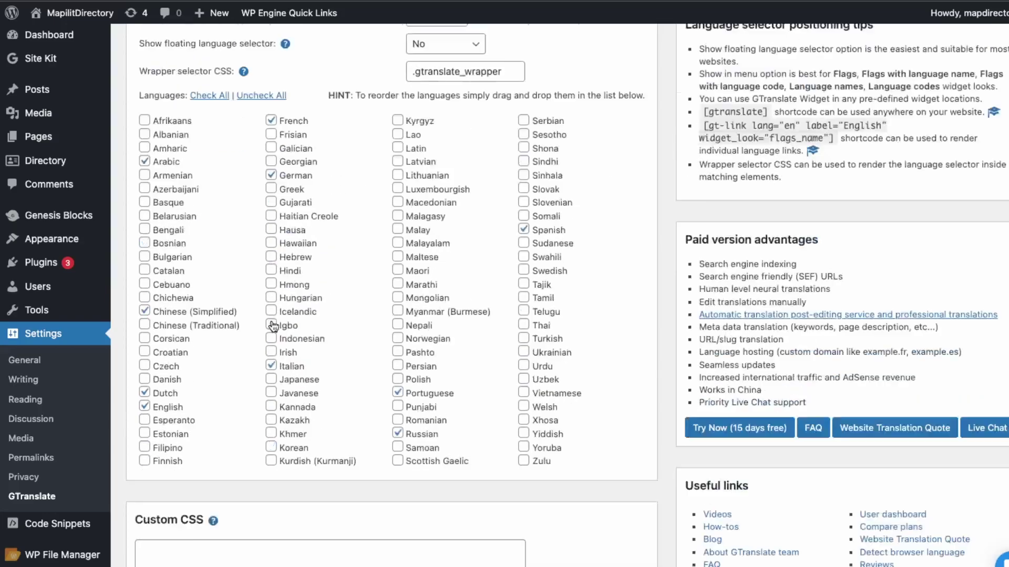
scroll(273, 326, down, 3)
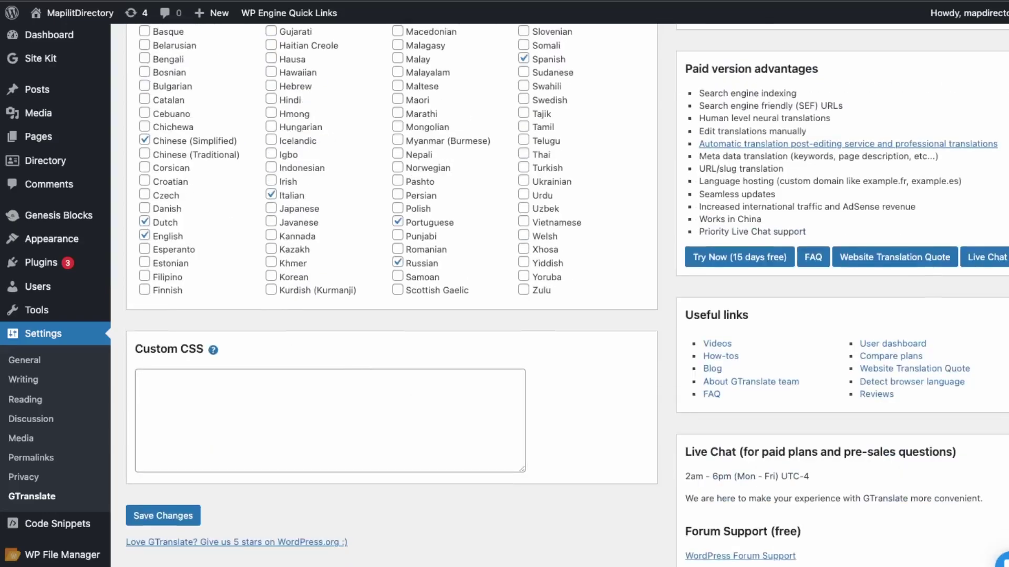